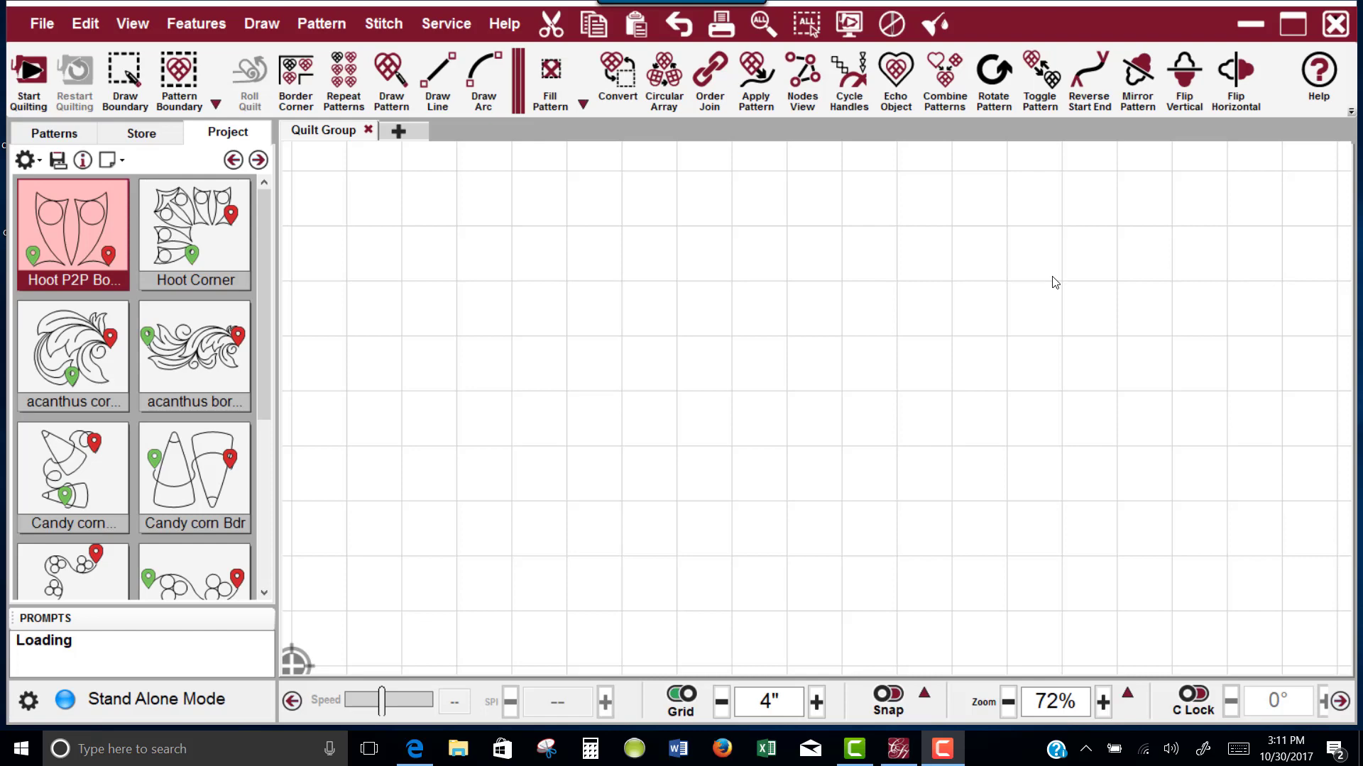
# Expand the pattern library into a wide grid and view Hoot P2P Border's size properties.
pyautogui.click(258, 160)
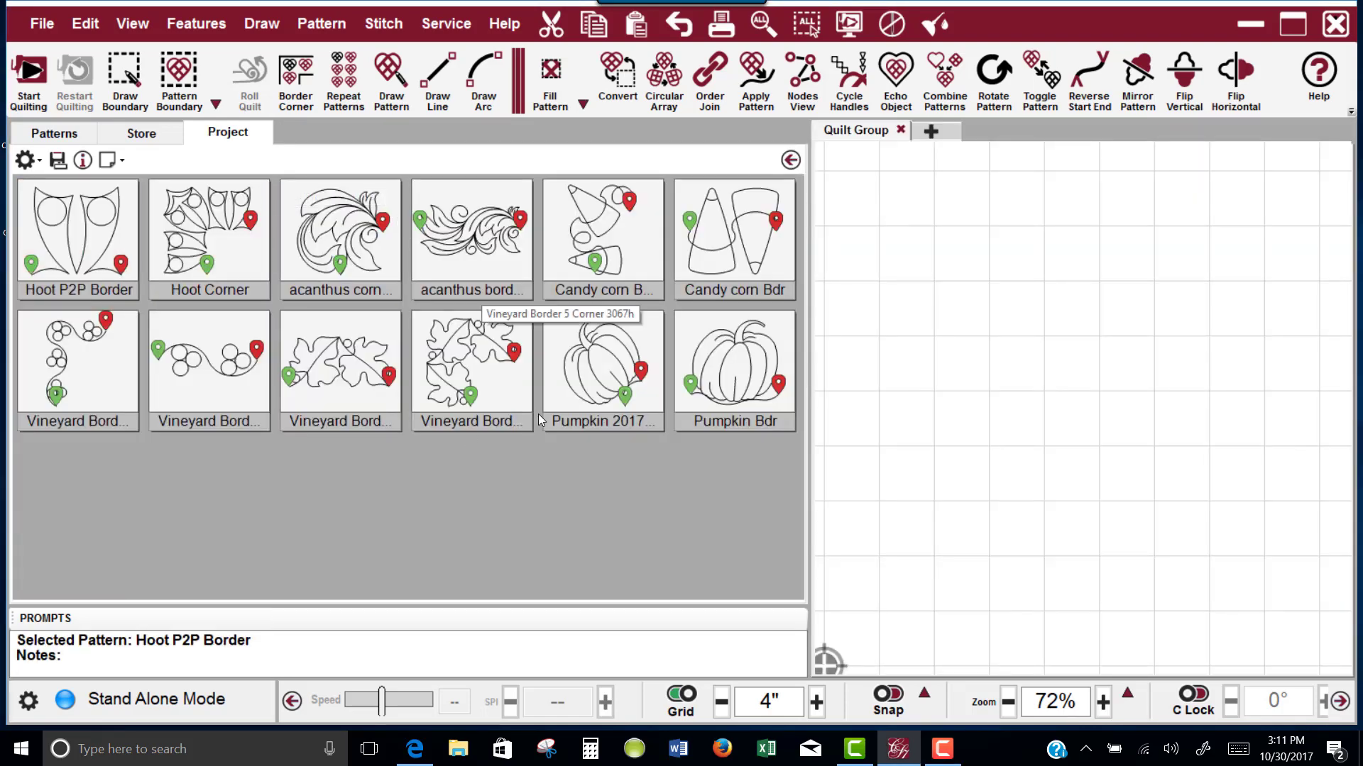
pyautogui.click(83, 252)
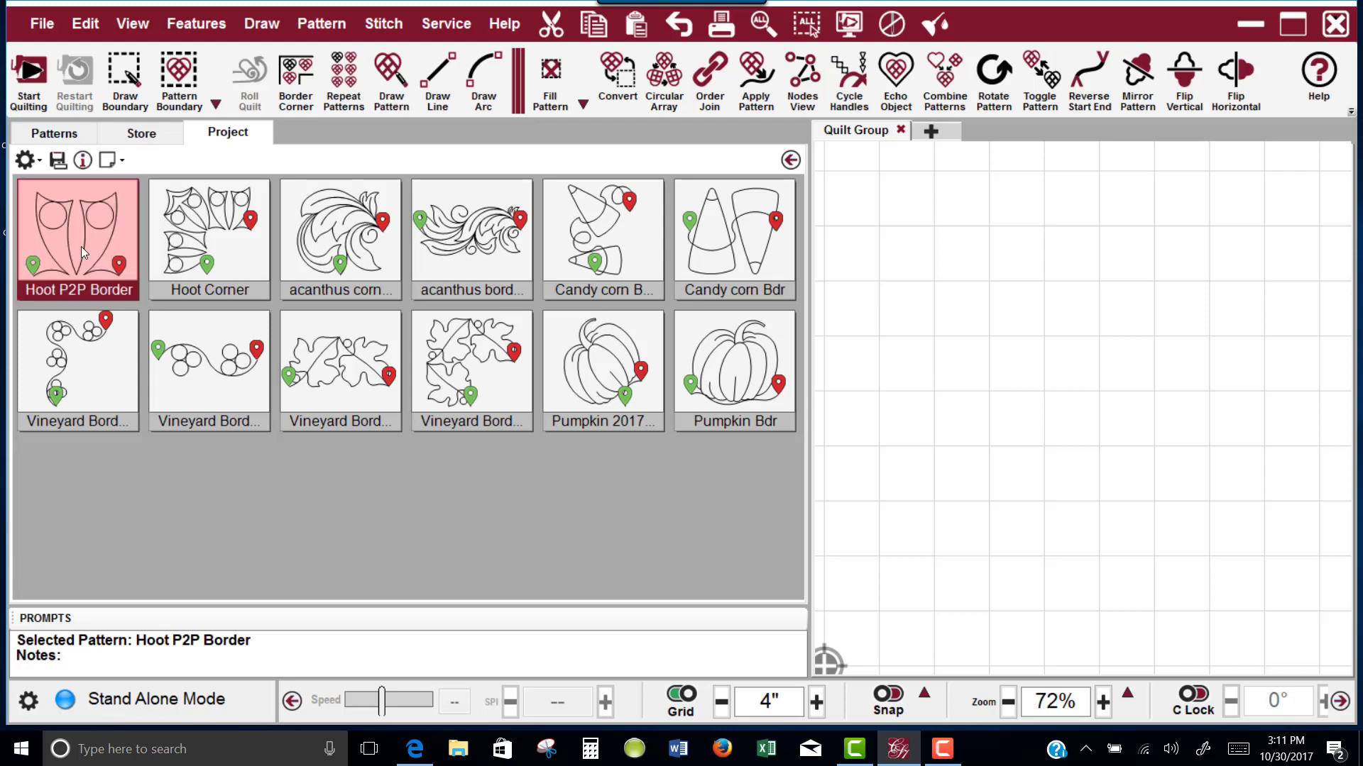
pyautogui.doubleClick(81, 246)
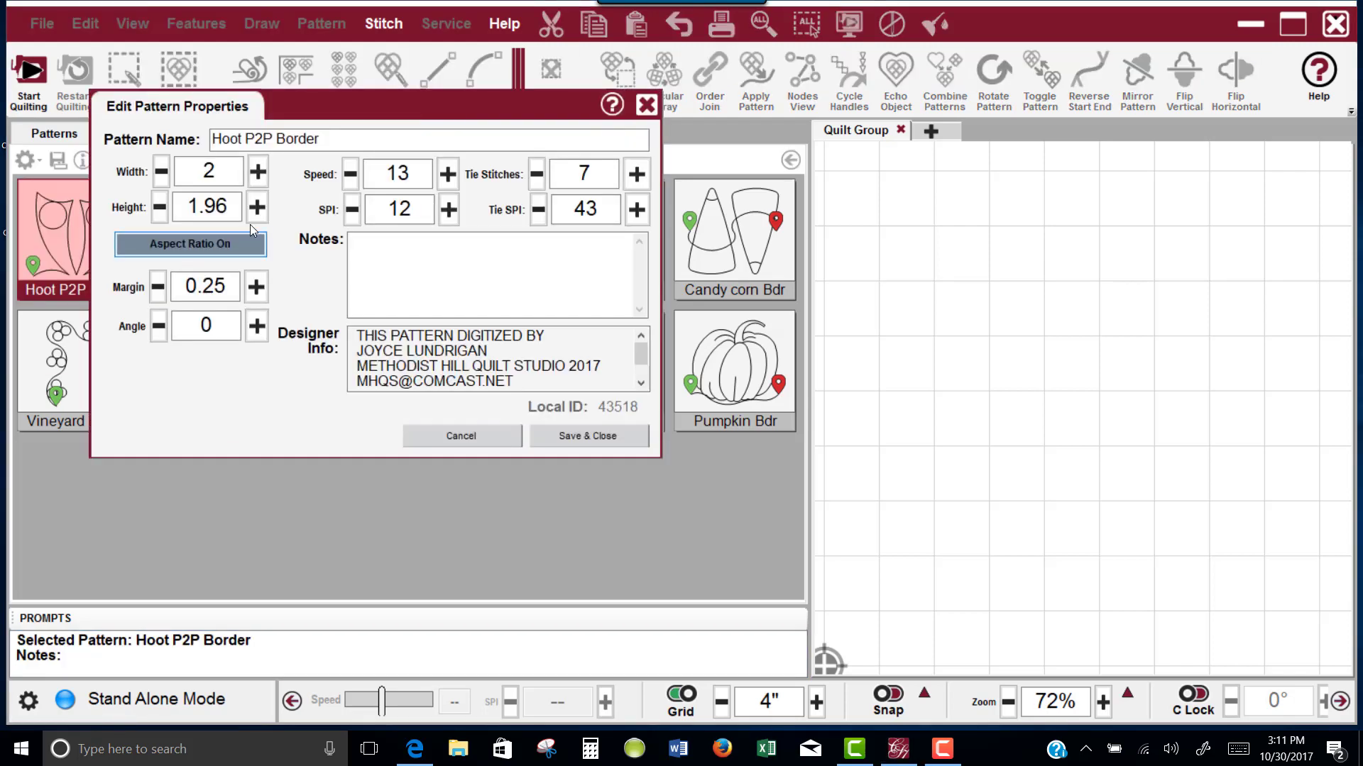
pyautogui.moveTo(448, 120); pyautogui.dragTo(723, 122)
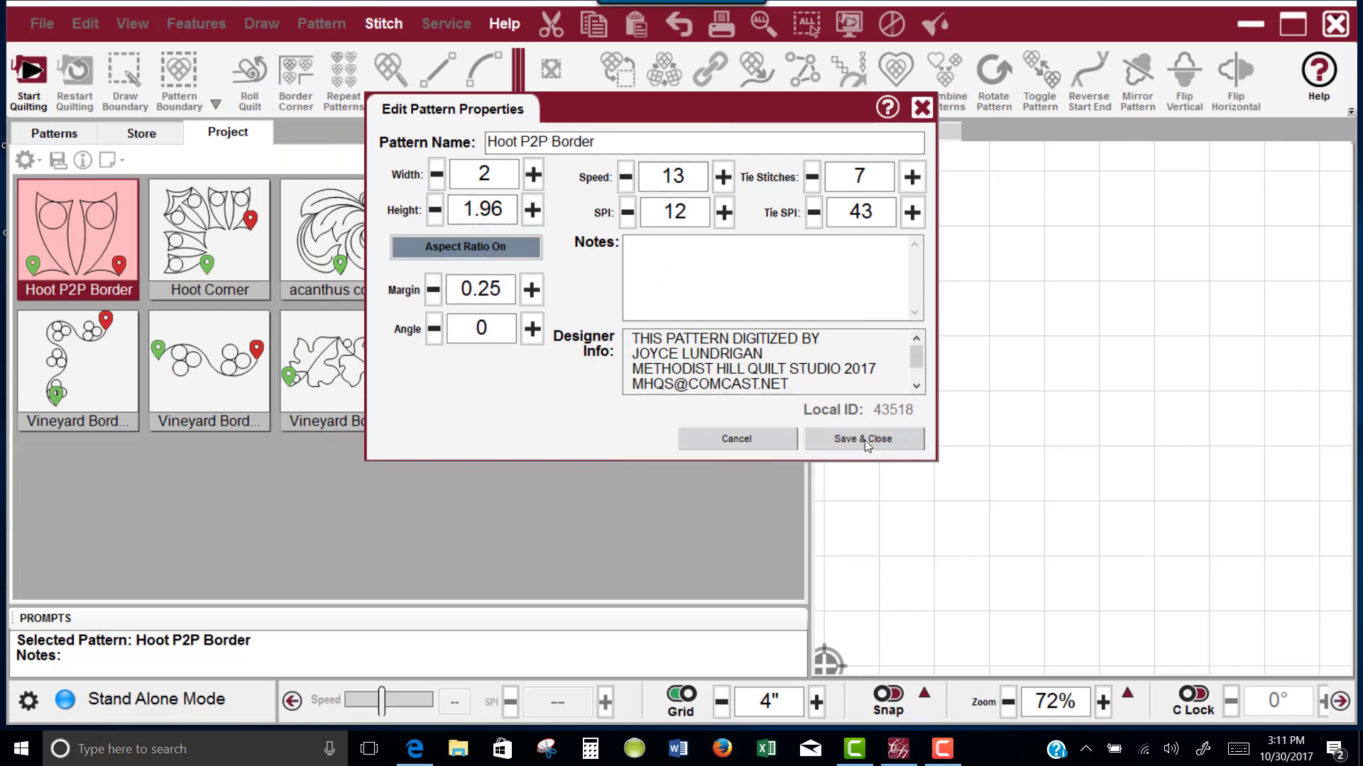
pyautogui.press('Escape')
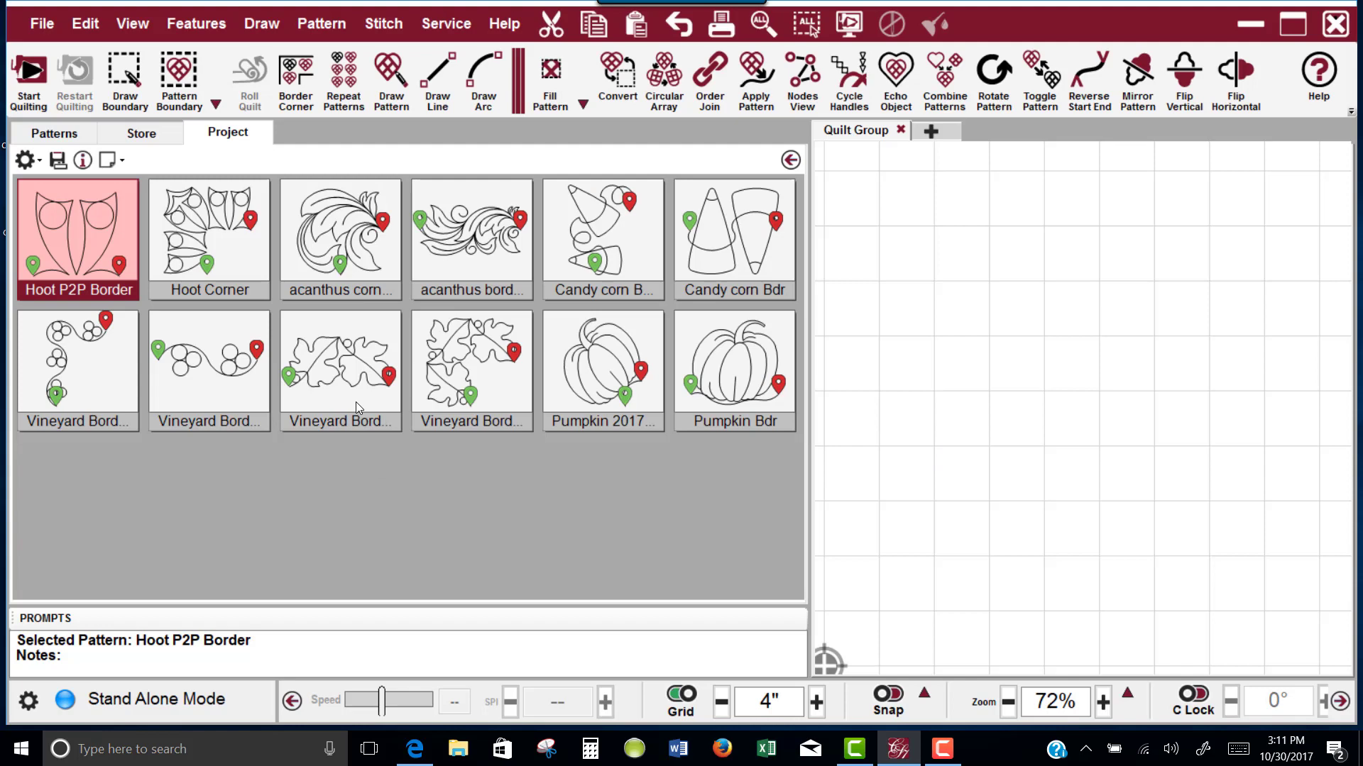
# Check the size properties of Vineyard Border 5 and Pumpkin Bdr.
pyautogui.click(281, 317)
pyautogui.doubleClick(281, 316)
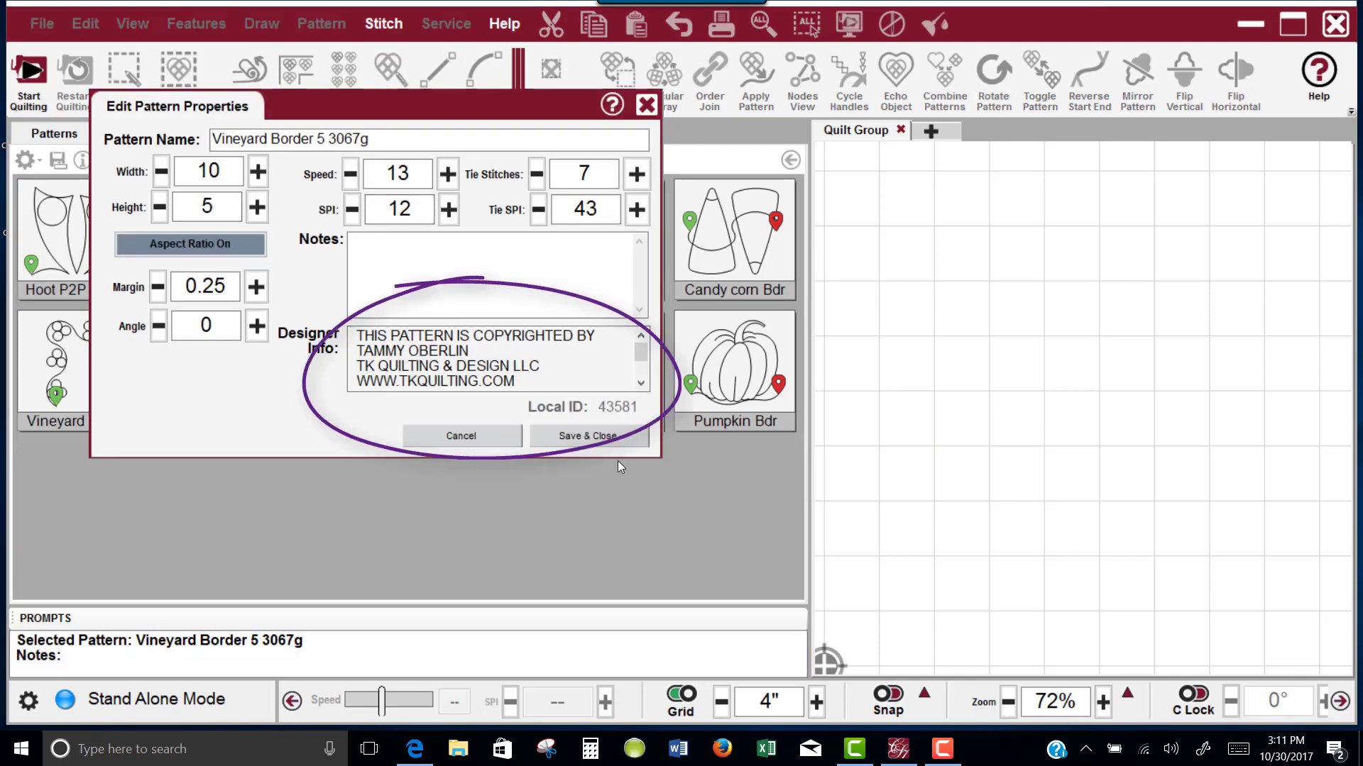
pyautogui.click(608, 437)
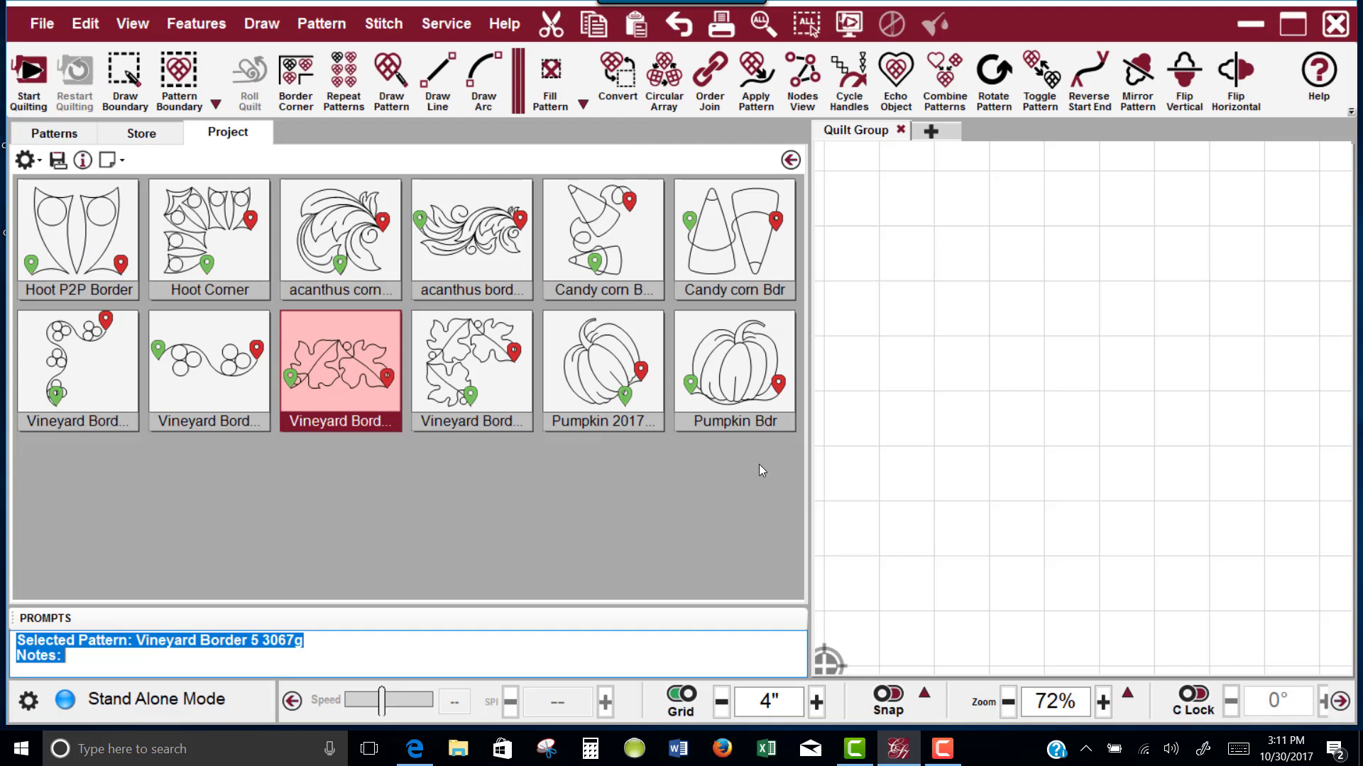
pyautogui.doubleClick(735, 371)
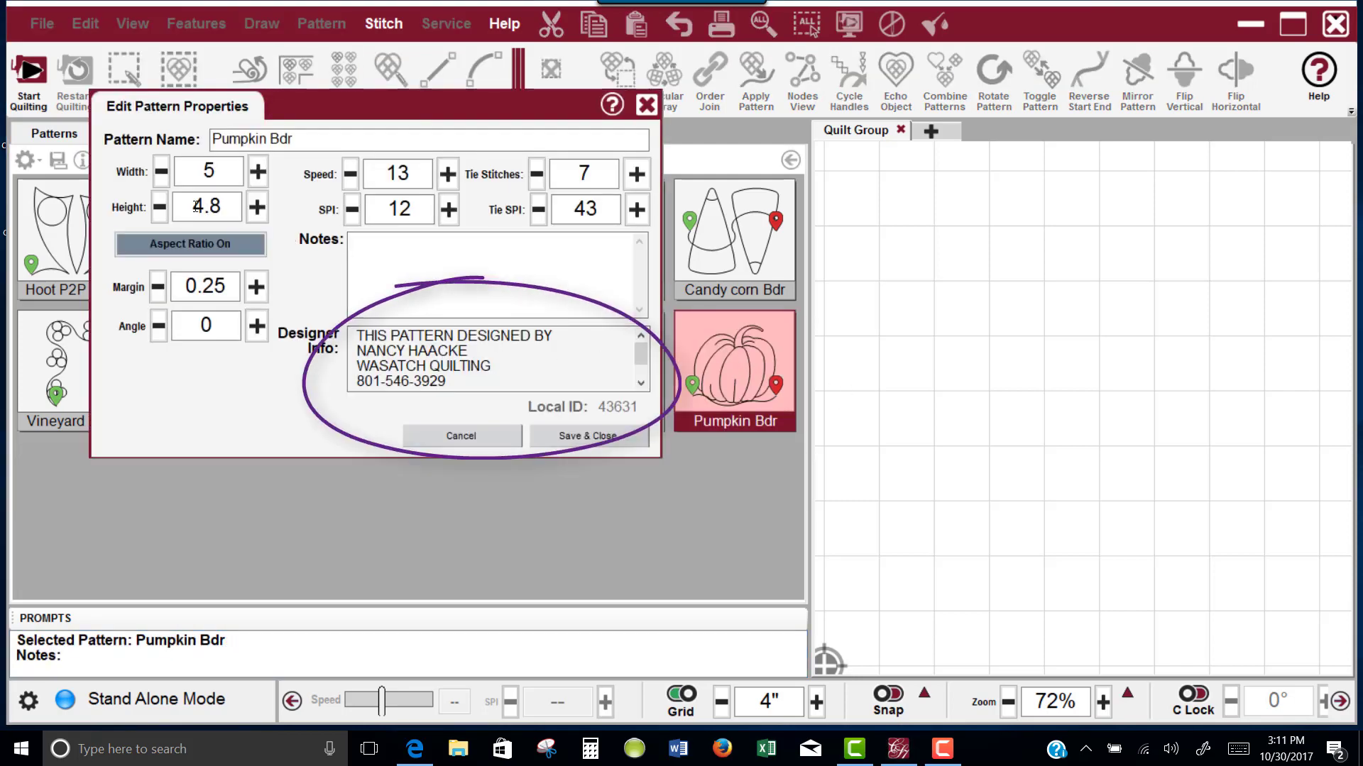
pyautogui.click(597, 439)
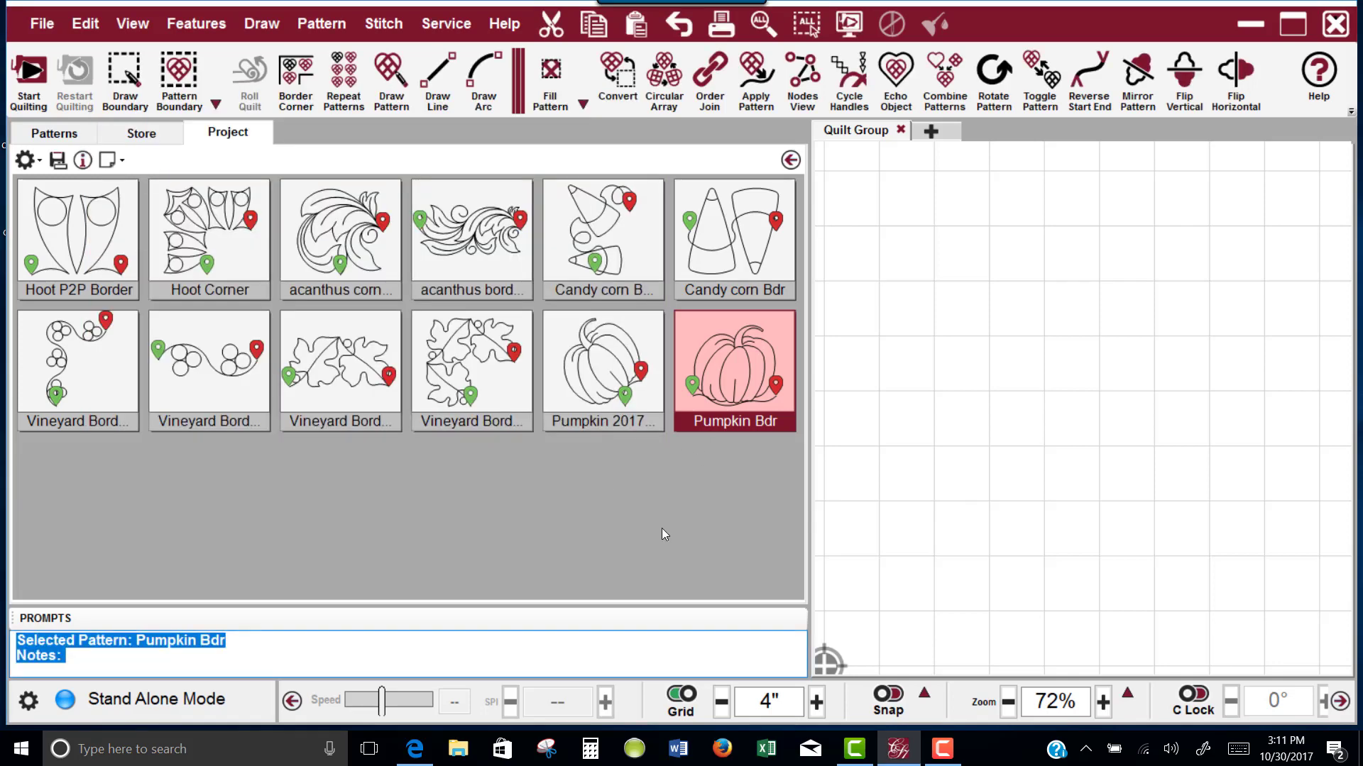
# Check the size properties of acanthus border 3.qli and Candy corn Bdr.
pyautogui.click(468, 241)
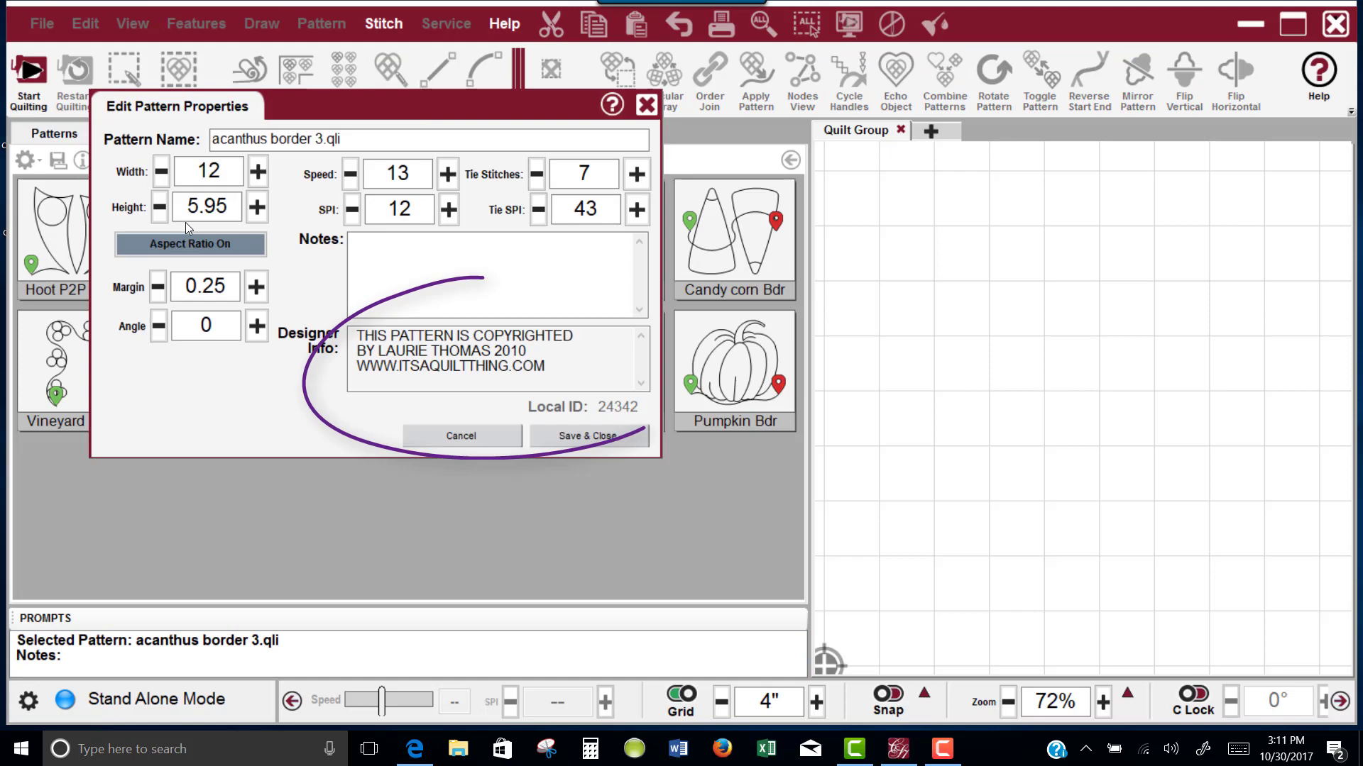
pyautogui.click(612, 437)
pyautogui.click(723, 248)
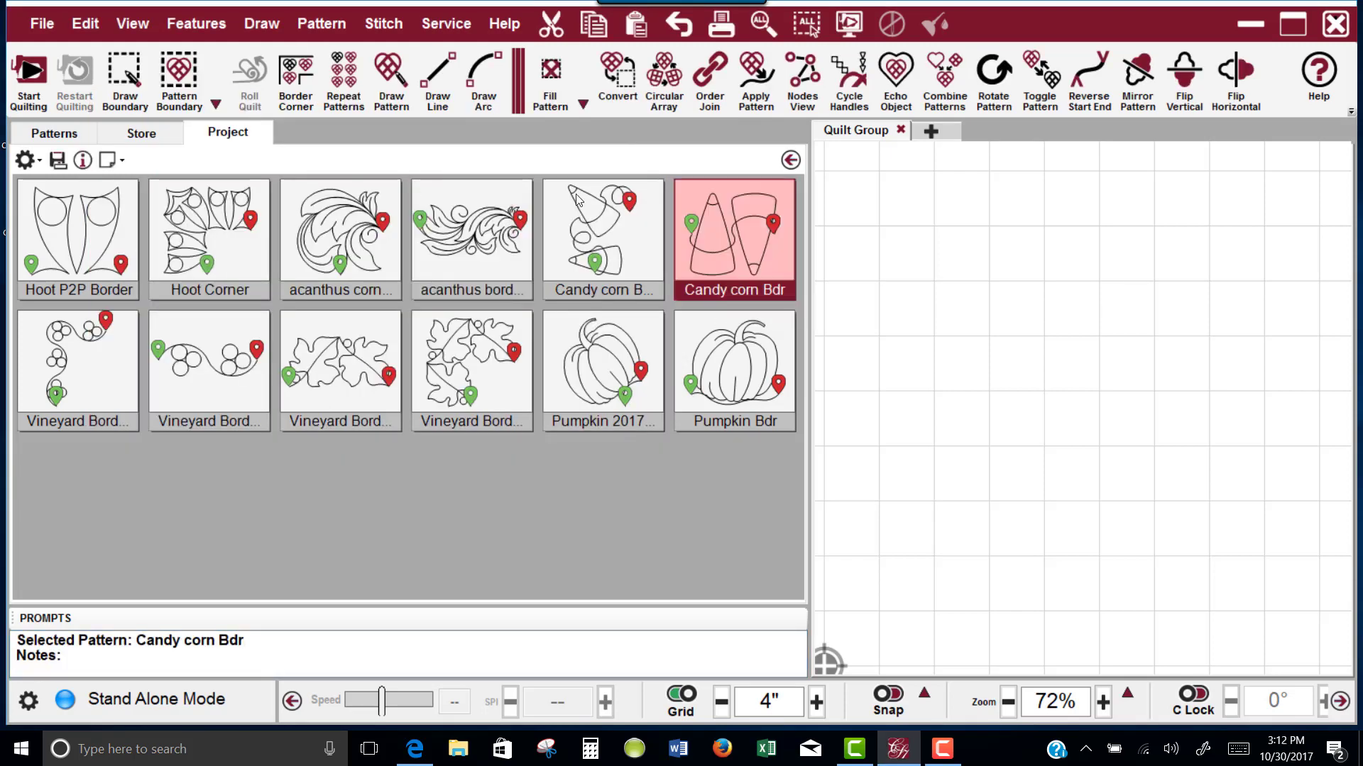
pyautogui.doubleClick(717, 242)
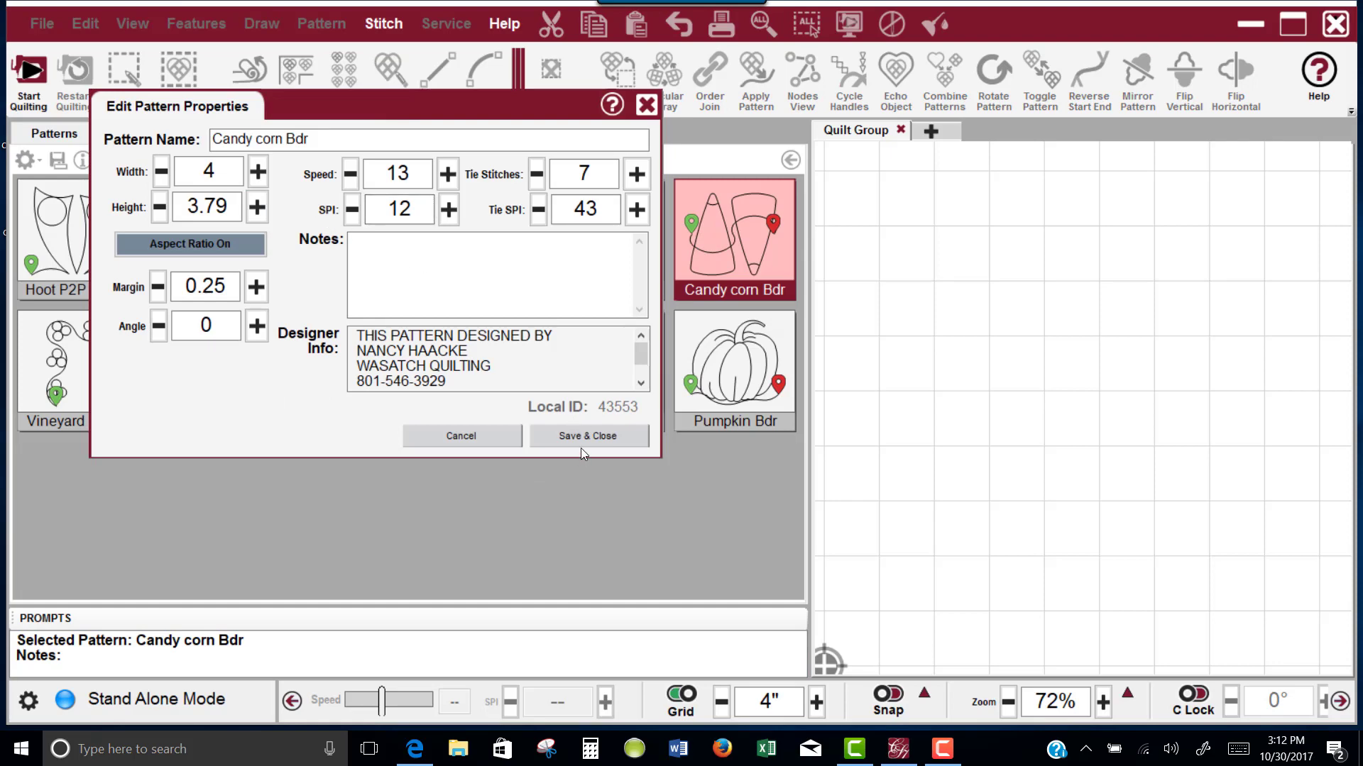
pyautogui.click(582, 440)
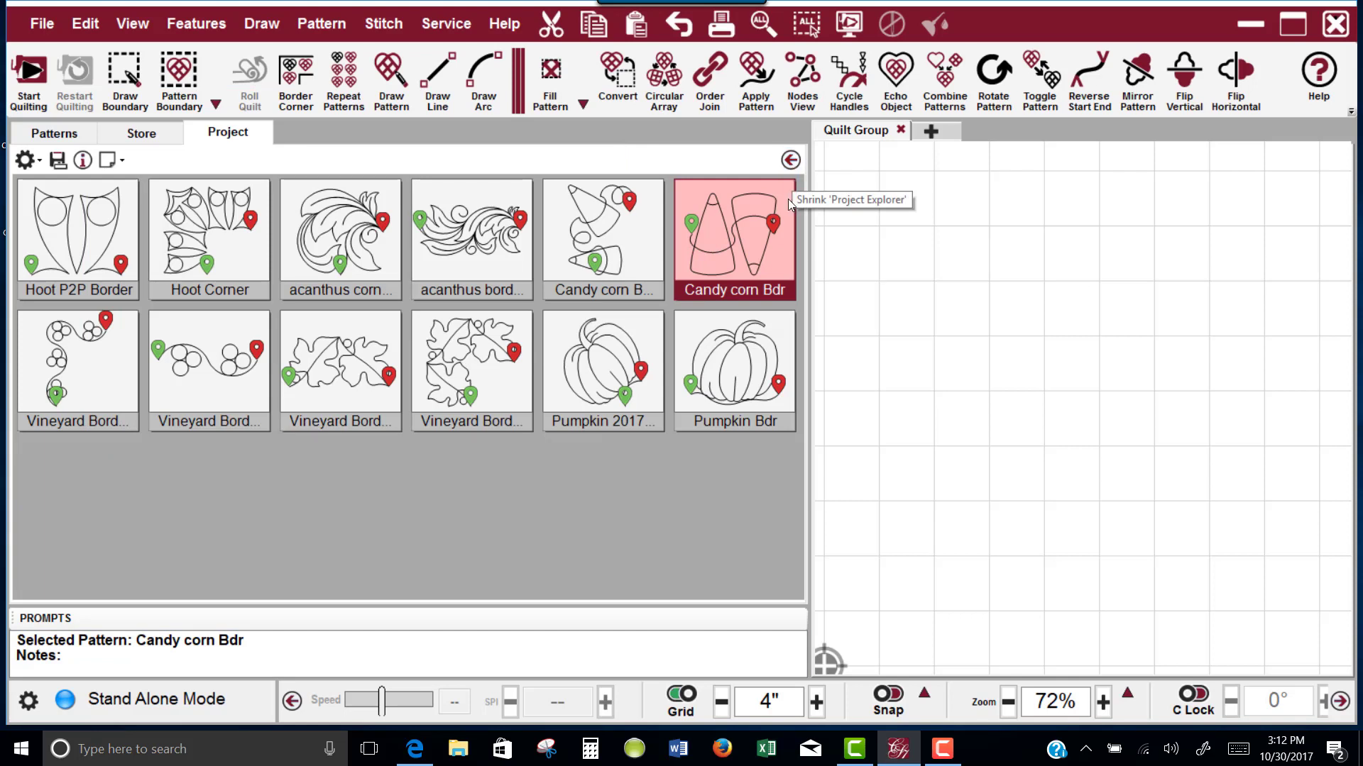
# Collapse the library to a narrow list and select acanthus corner 3.qli with acanthus border 3.qli.
pyautogui.click(492, 256)
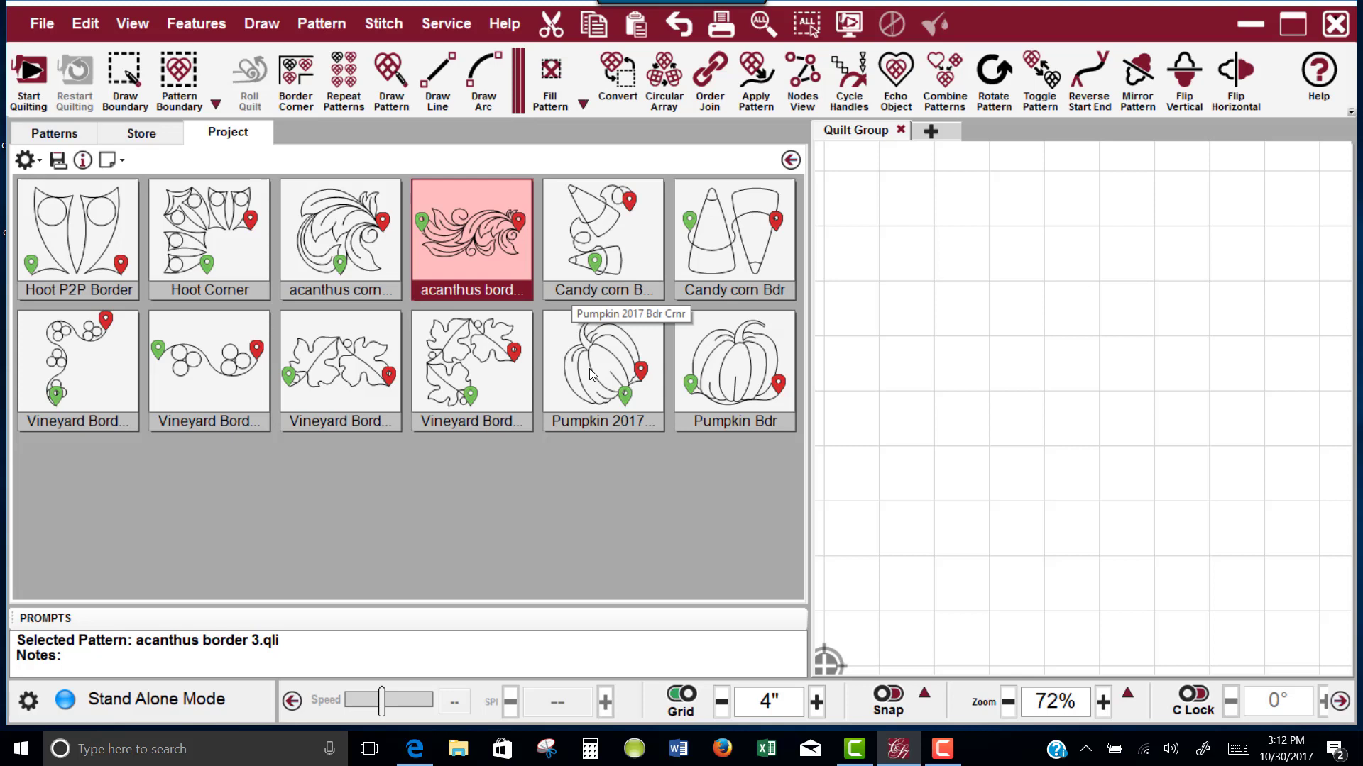
pyautogui.click(790, 160)
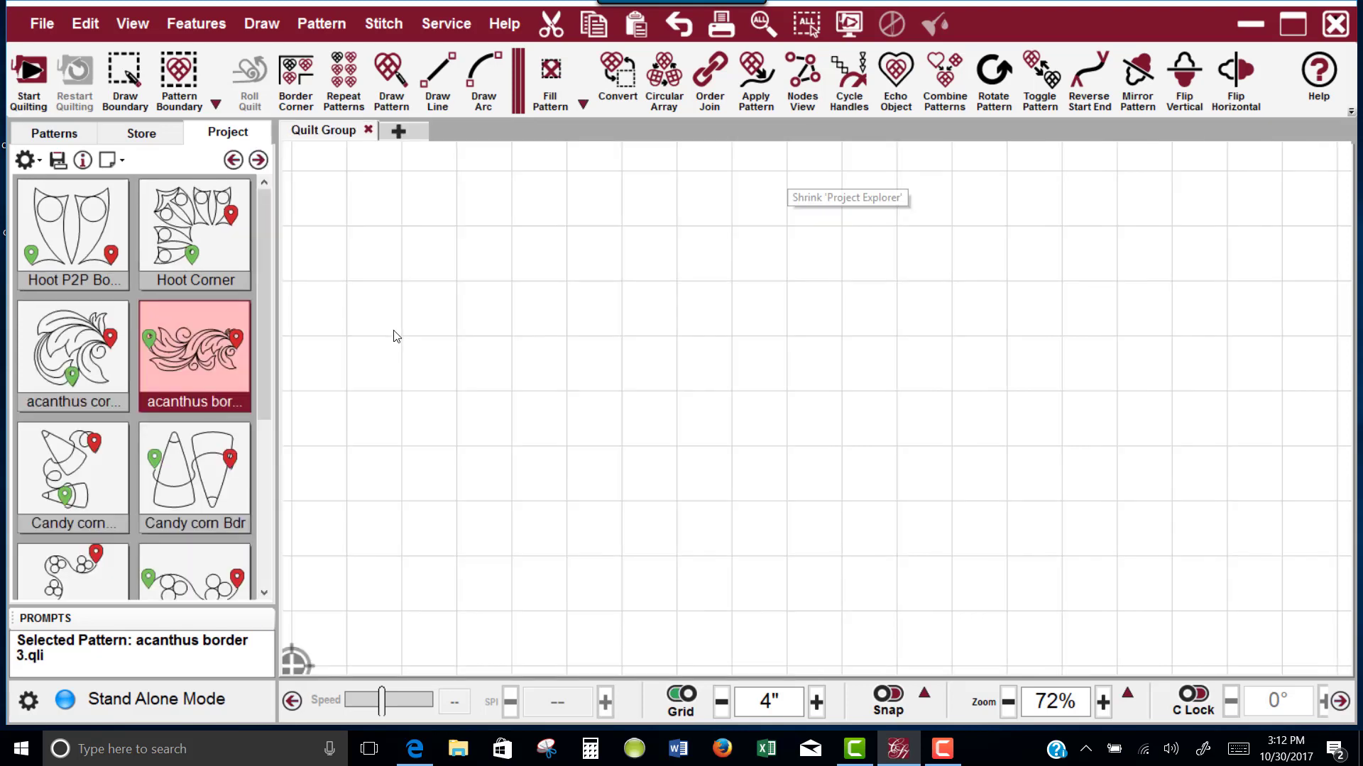
pyautogui.click(93, 373)
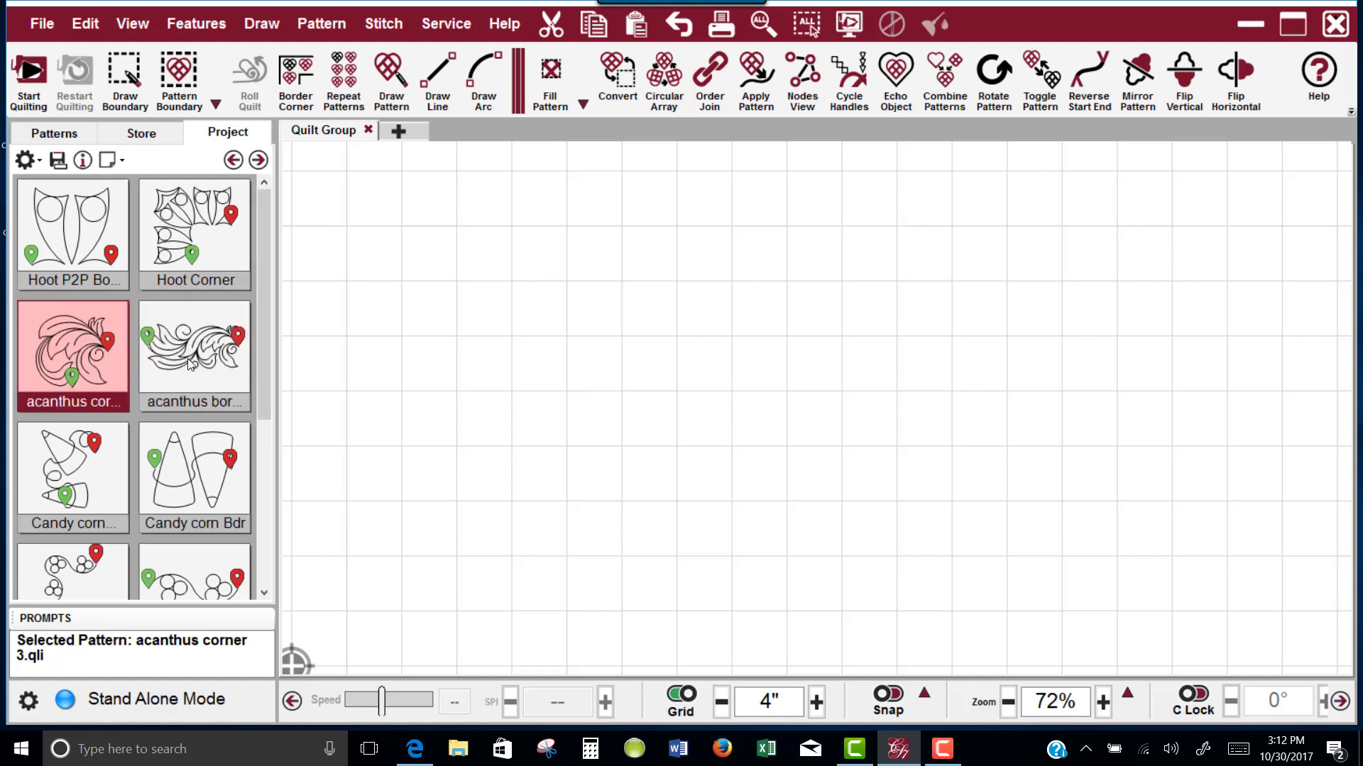
pyautogui.keyDown('ctrl'); pyautogui.click(190, 361); pyautogui.keyUp('ctrl')
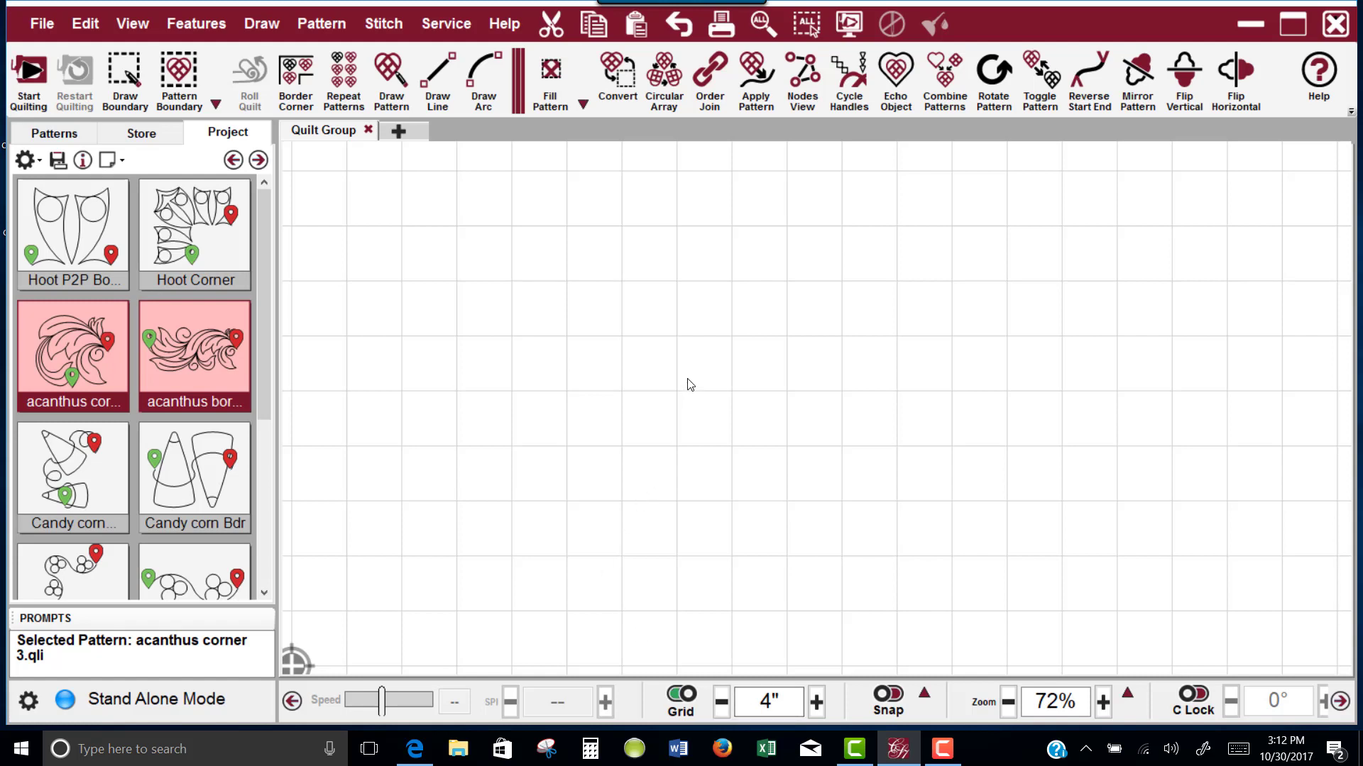
pyautogui.scroll(2, 687, 383)
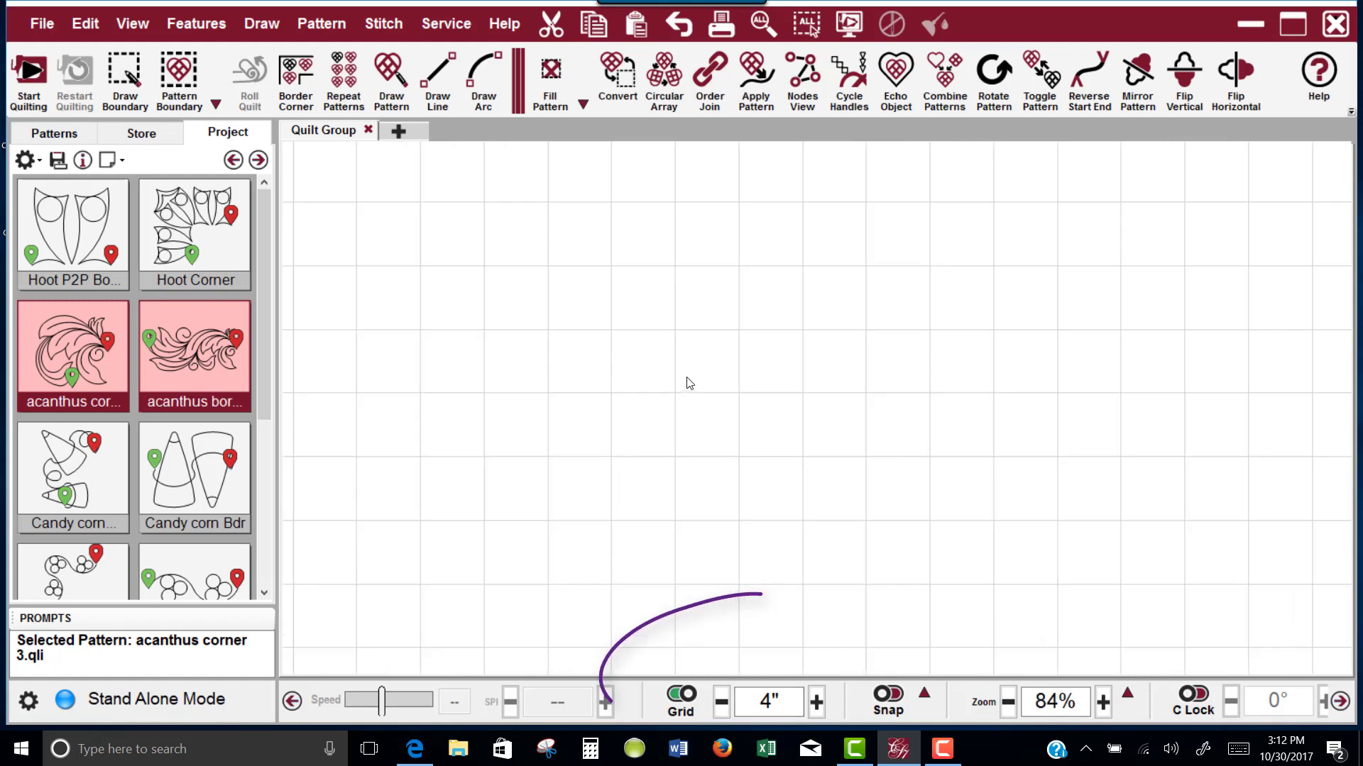
# Start a border corner boundary with snapping on and place its four outer corners.
pyautogui.click(292, 70)
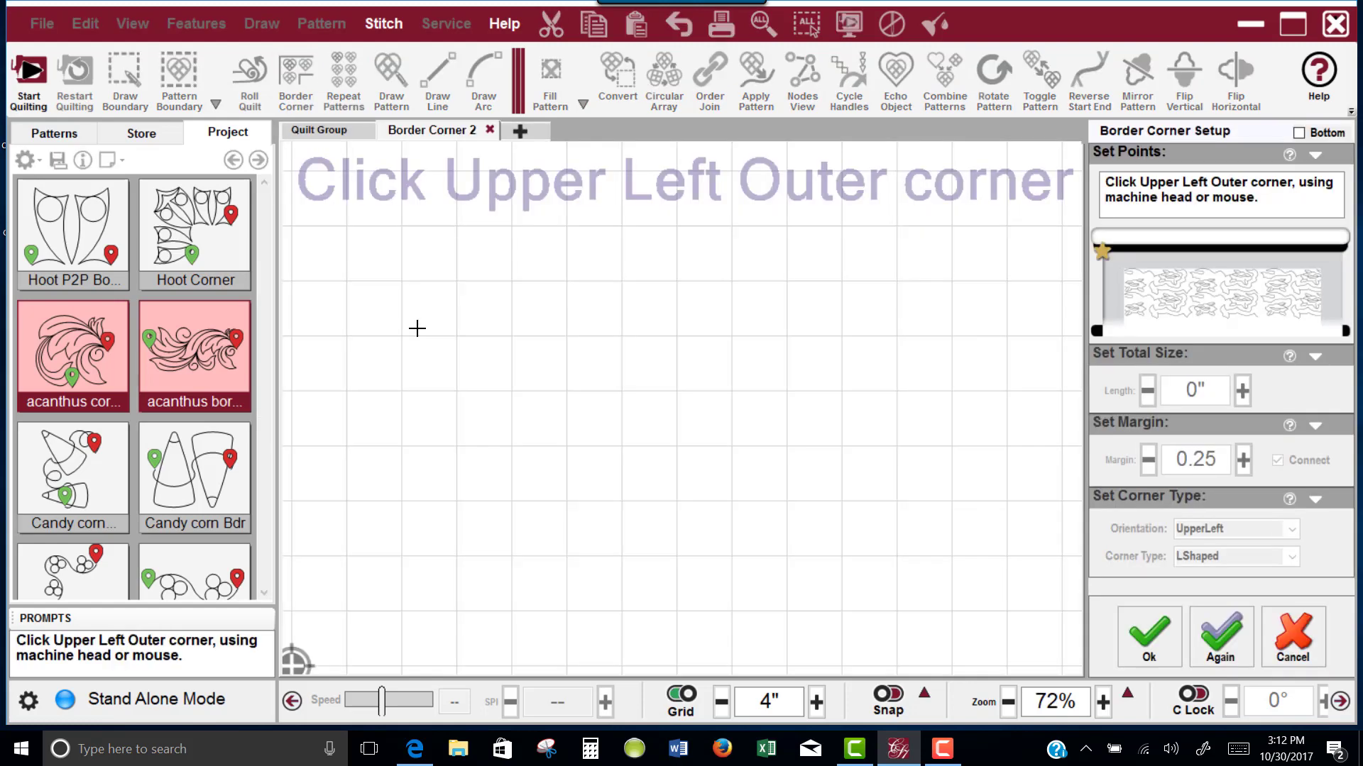
pyautogui.click(417, 328)
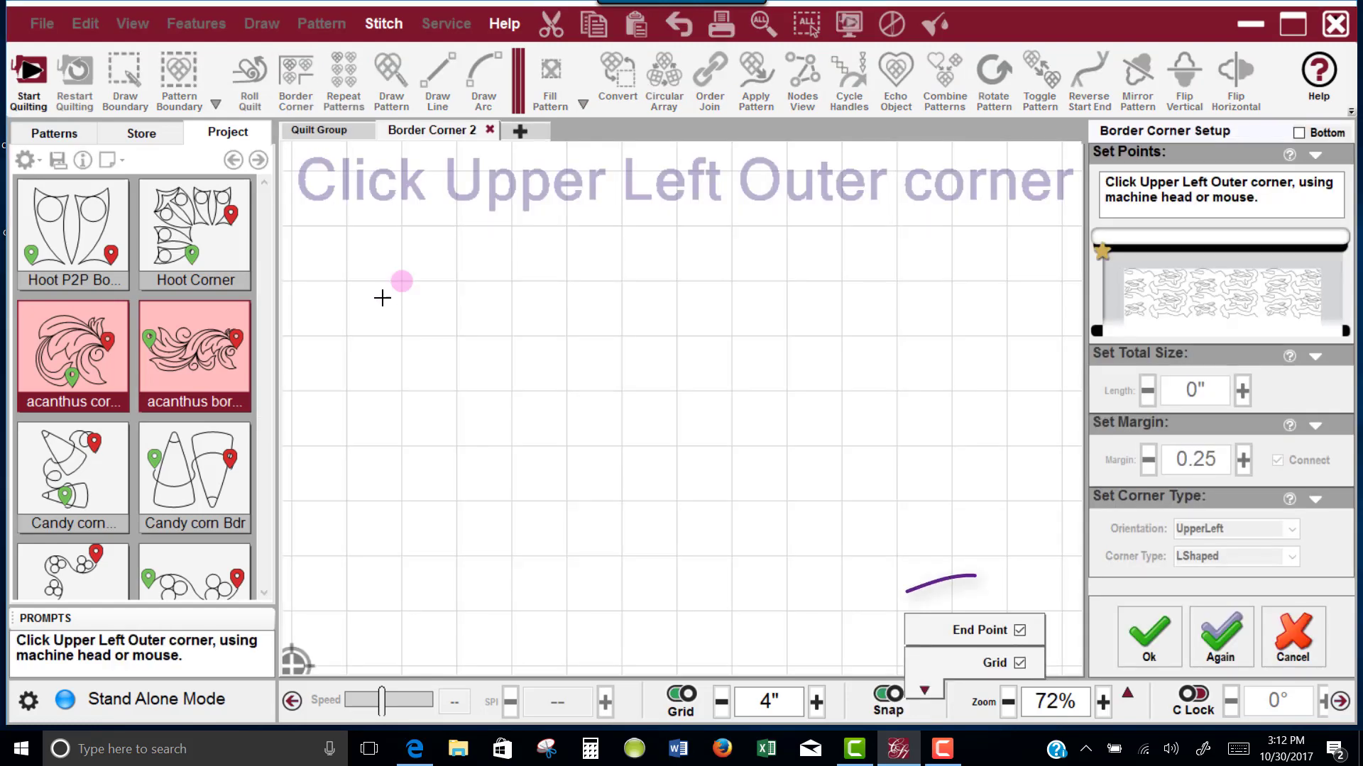
pyautogui.click(343, 226)
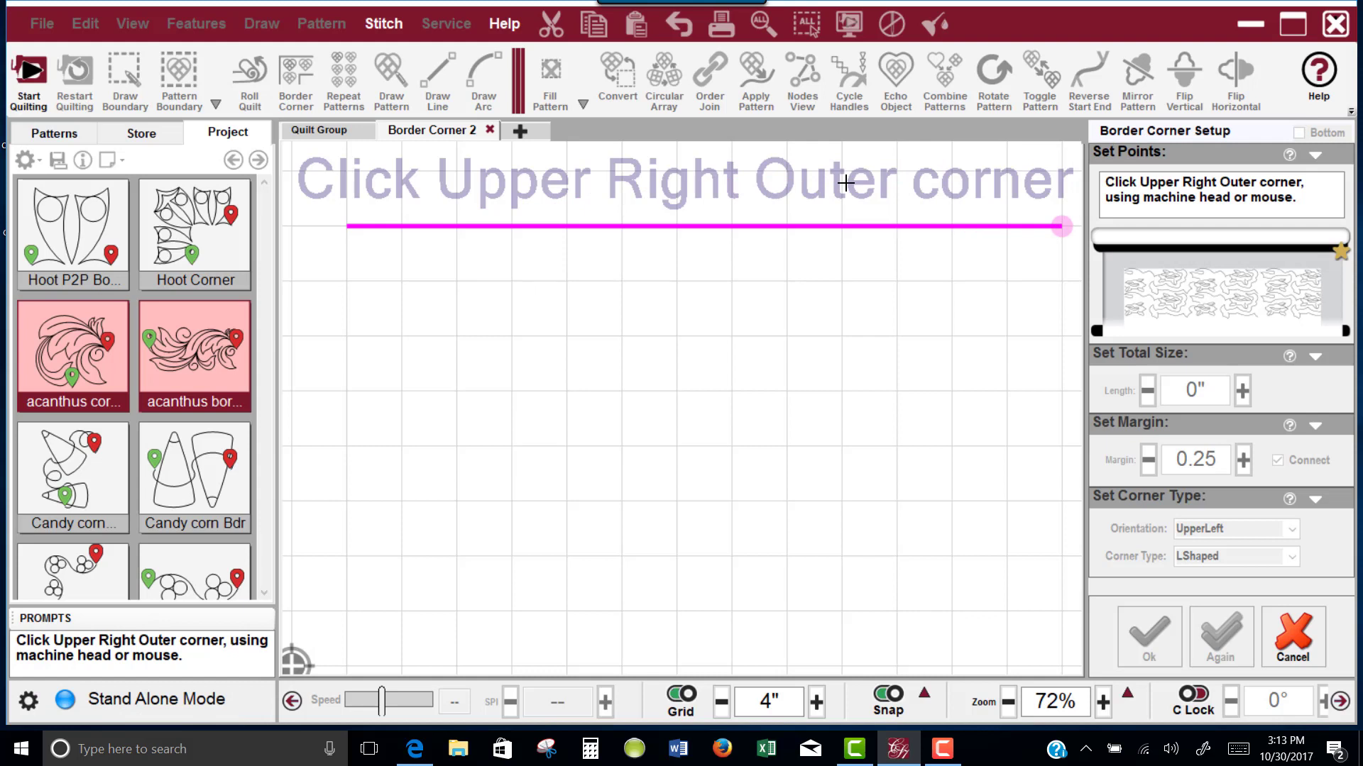
pyautogui.click(1061, 225)
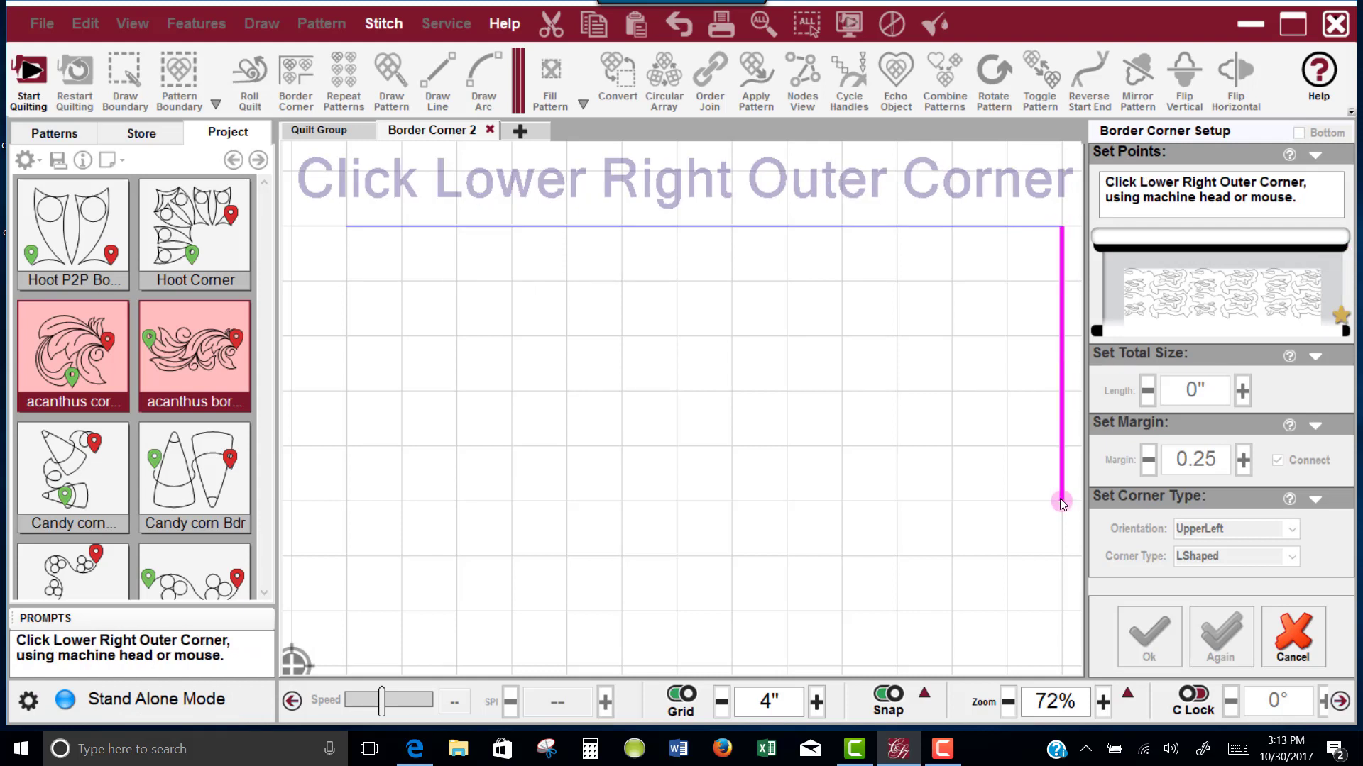
pyautogui.click(1062, 556)
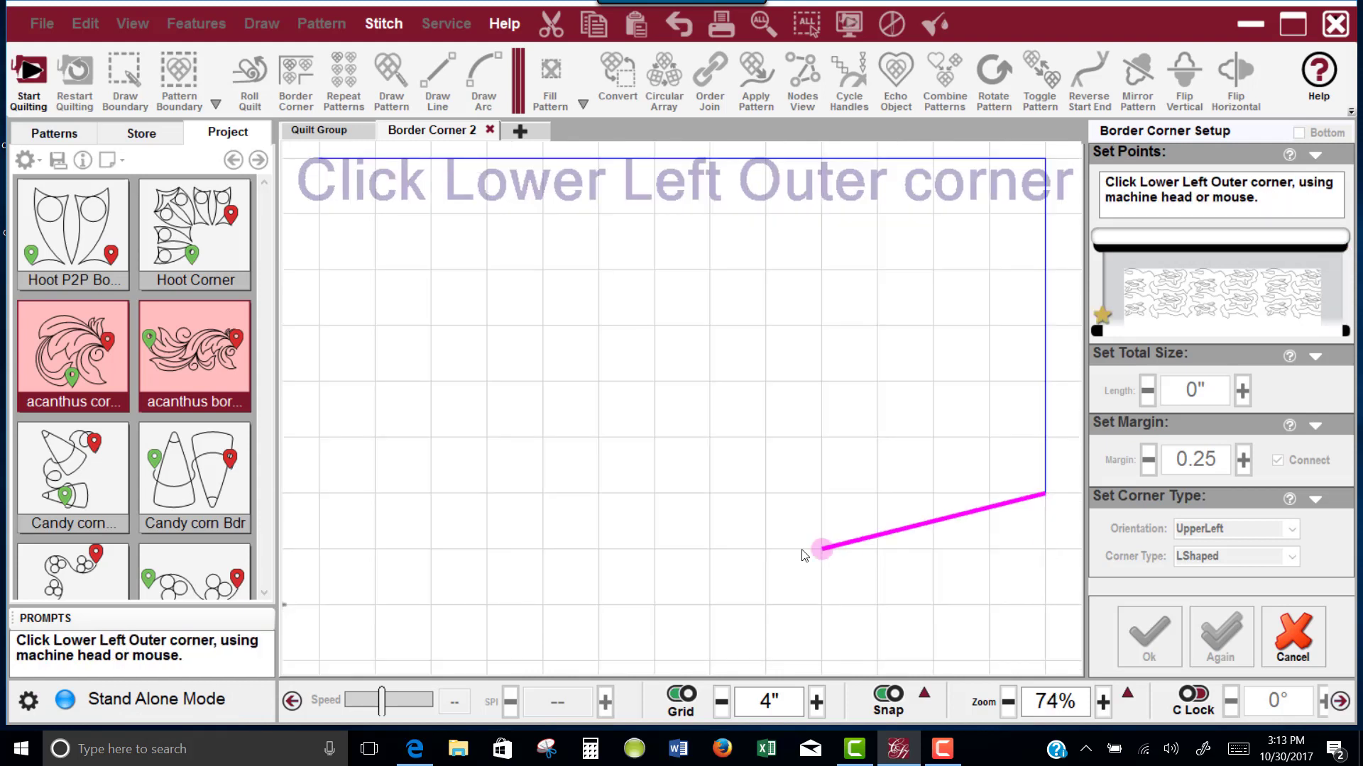
pyautogui.click(318, 491)
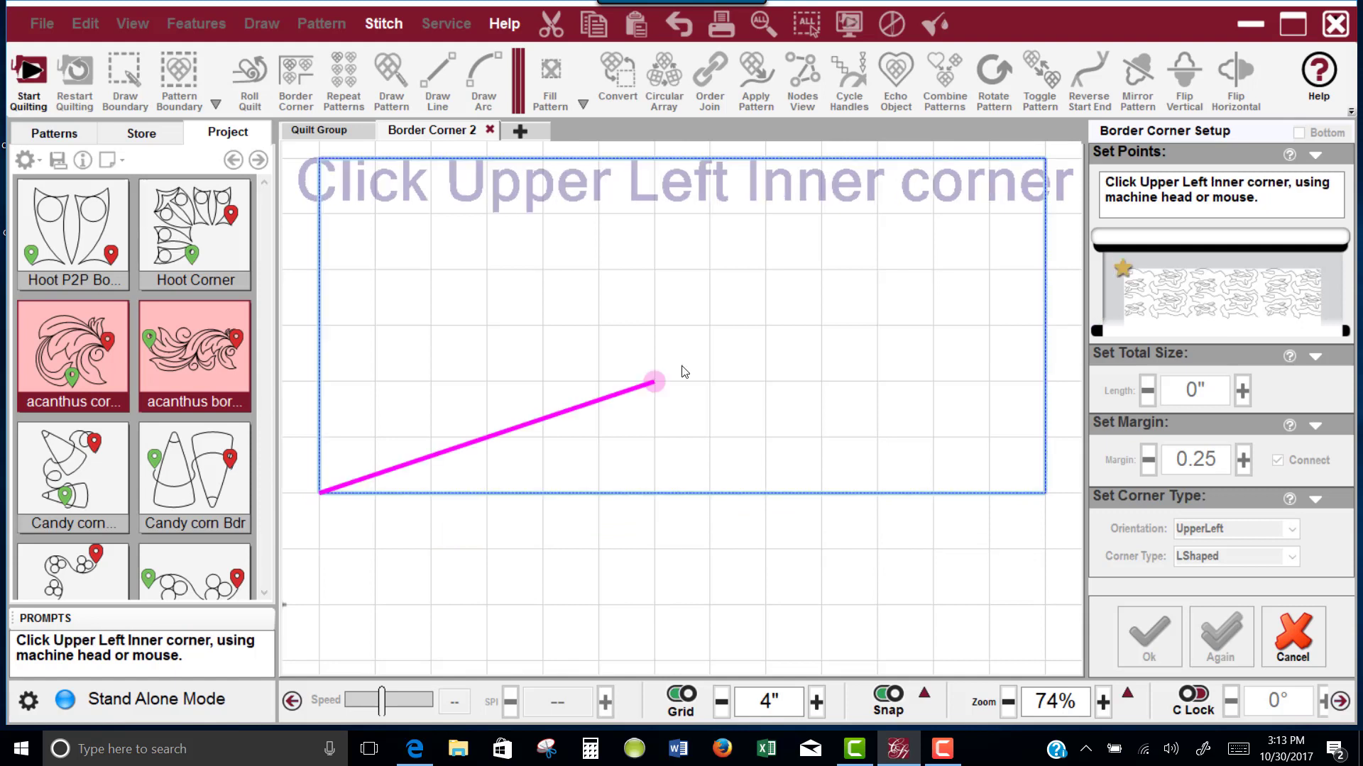
# Place the upper-left, upper-right, lower-right and lower-left inner corners of the boundary.
pyautogui.click(375, 214)
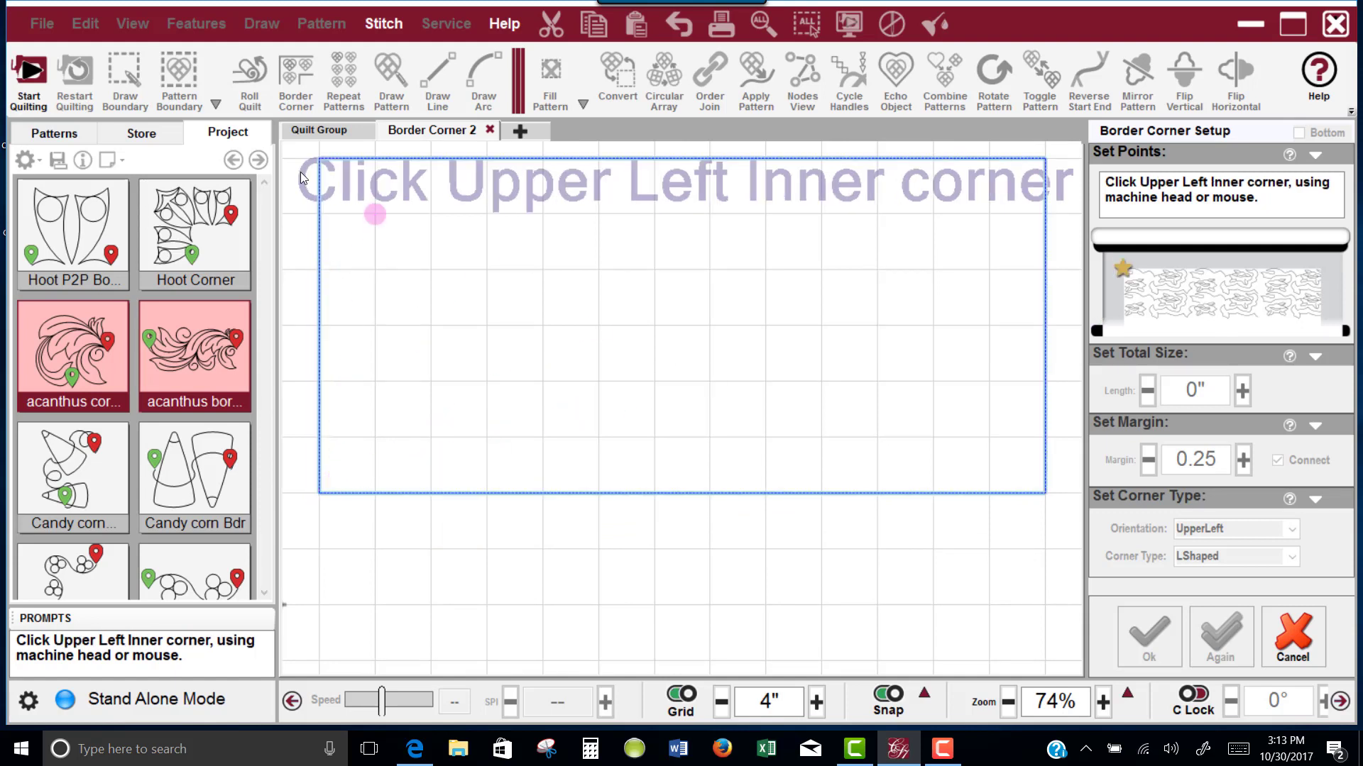
pyautogui.click(990, 211)
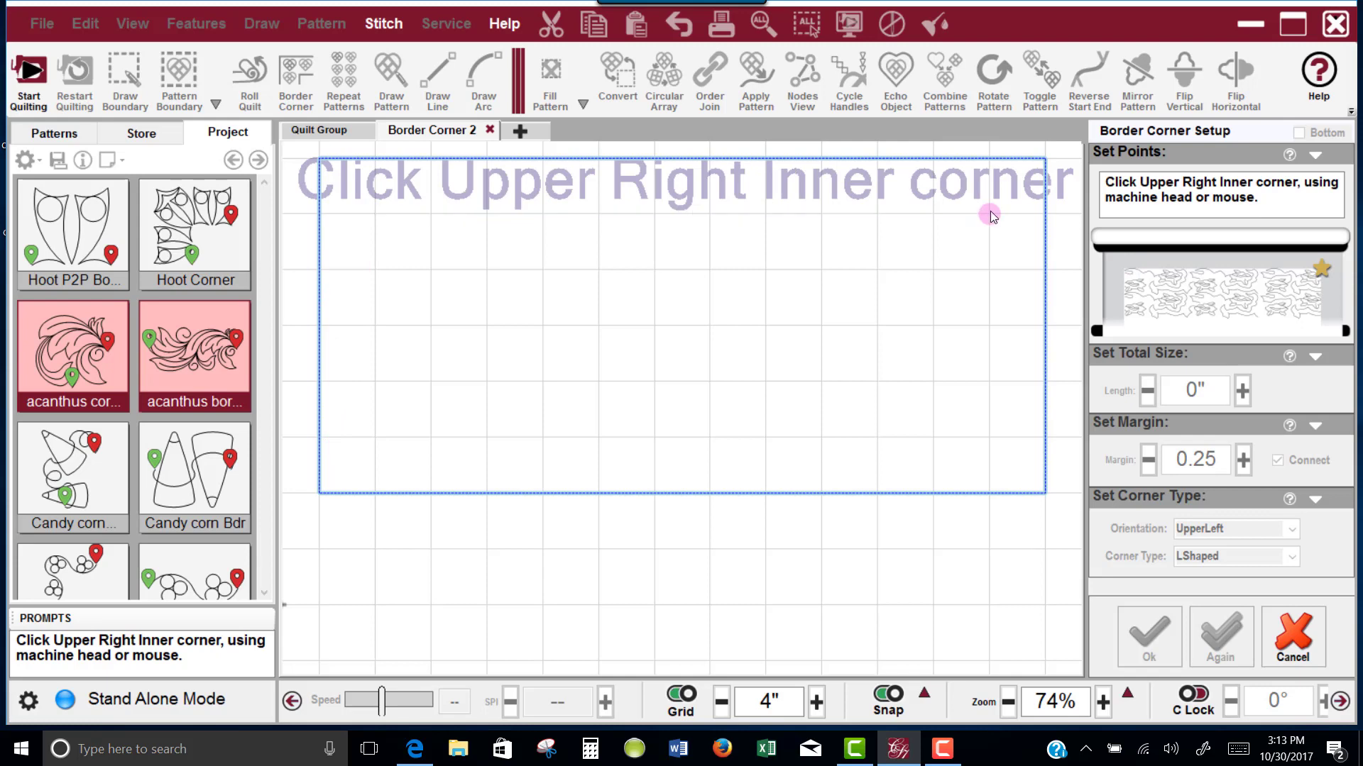
pyautogui.click(990, 494)
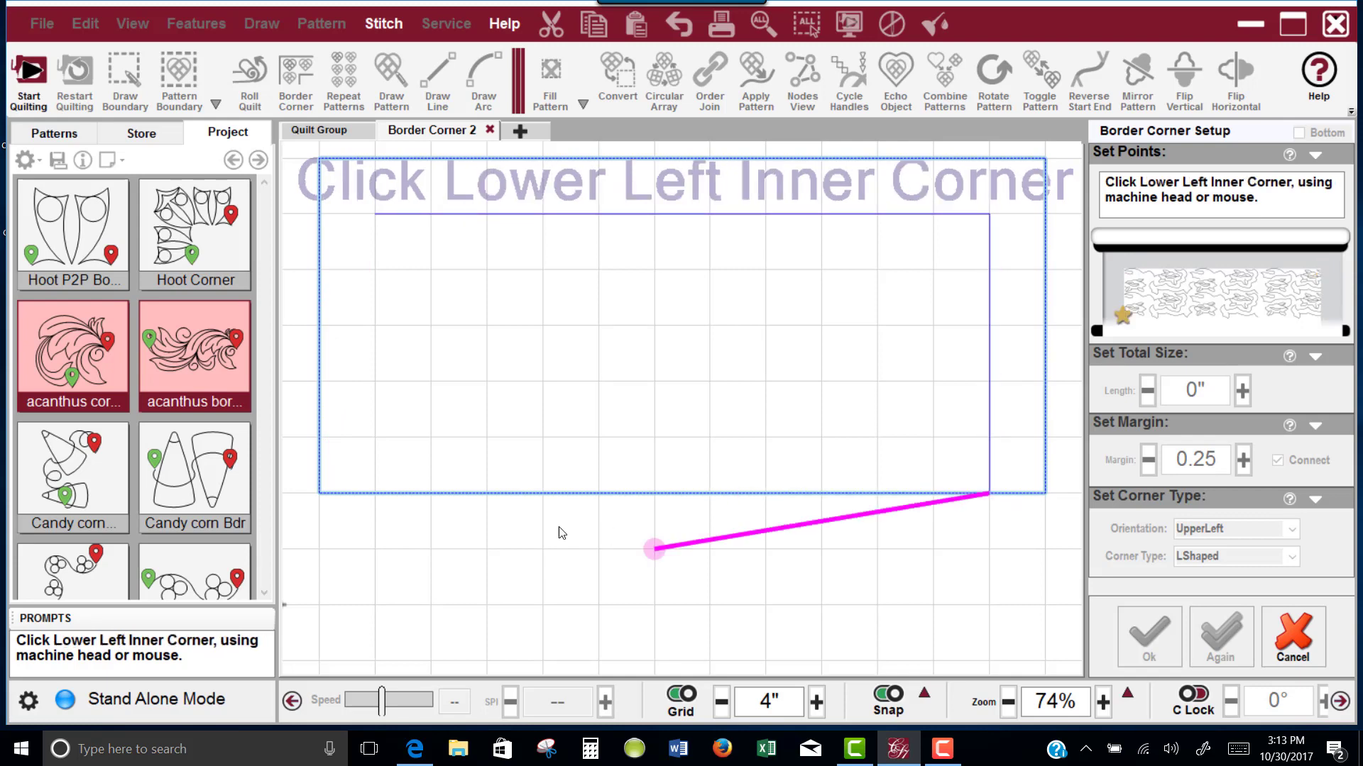
pyautogui.click(377, 493)
pyautogui.moveTo(741, 258); pyautogui.dragTo(754, 334)
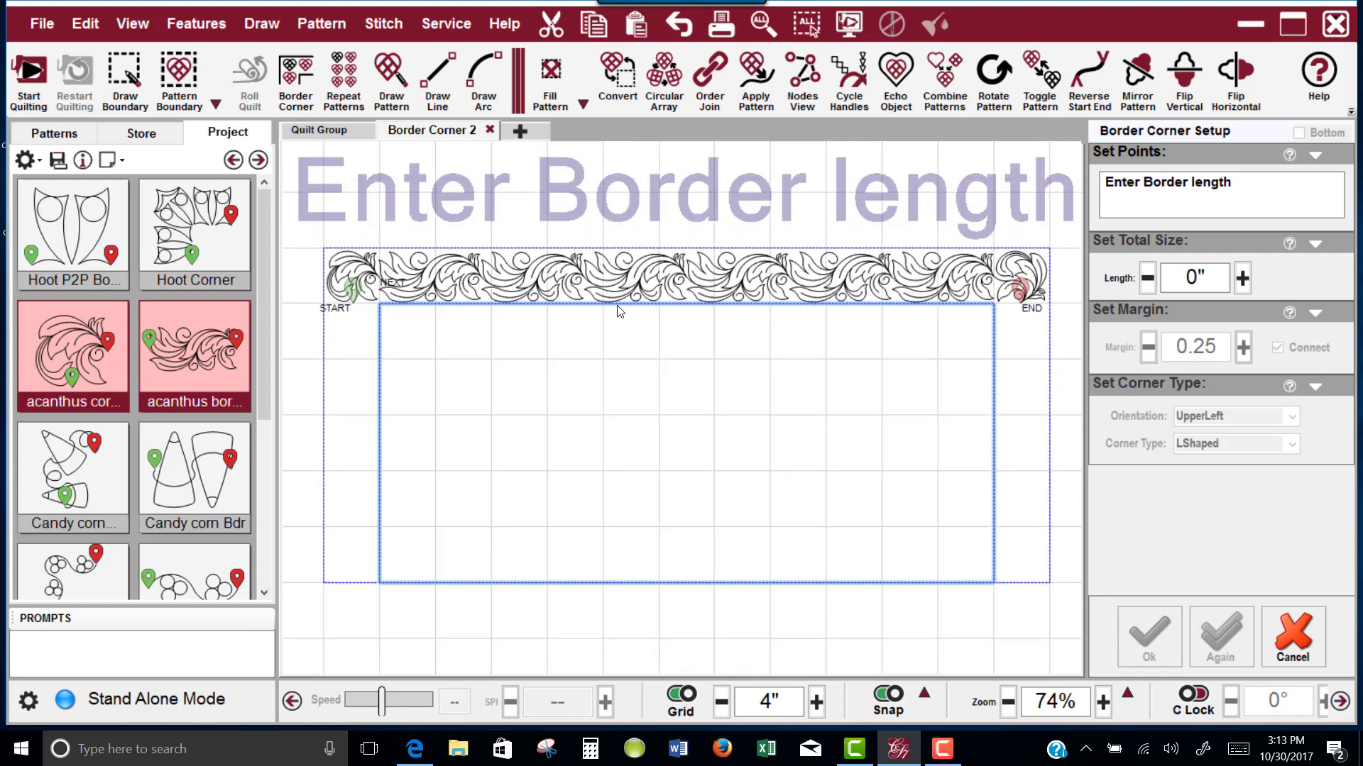
# Enter 57 inches as the border length in Set Total Size.
pyautogui.click(1164, 277)
pyautogui.doubleClick(1164, 277)
pyautogui.write('57')
pyautogui.press('Return')
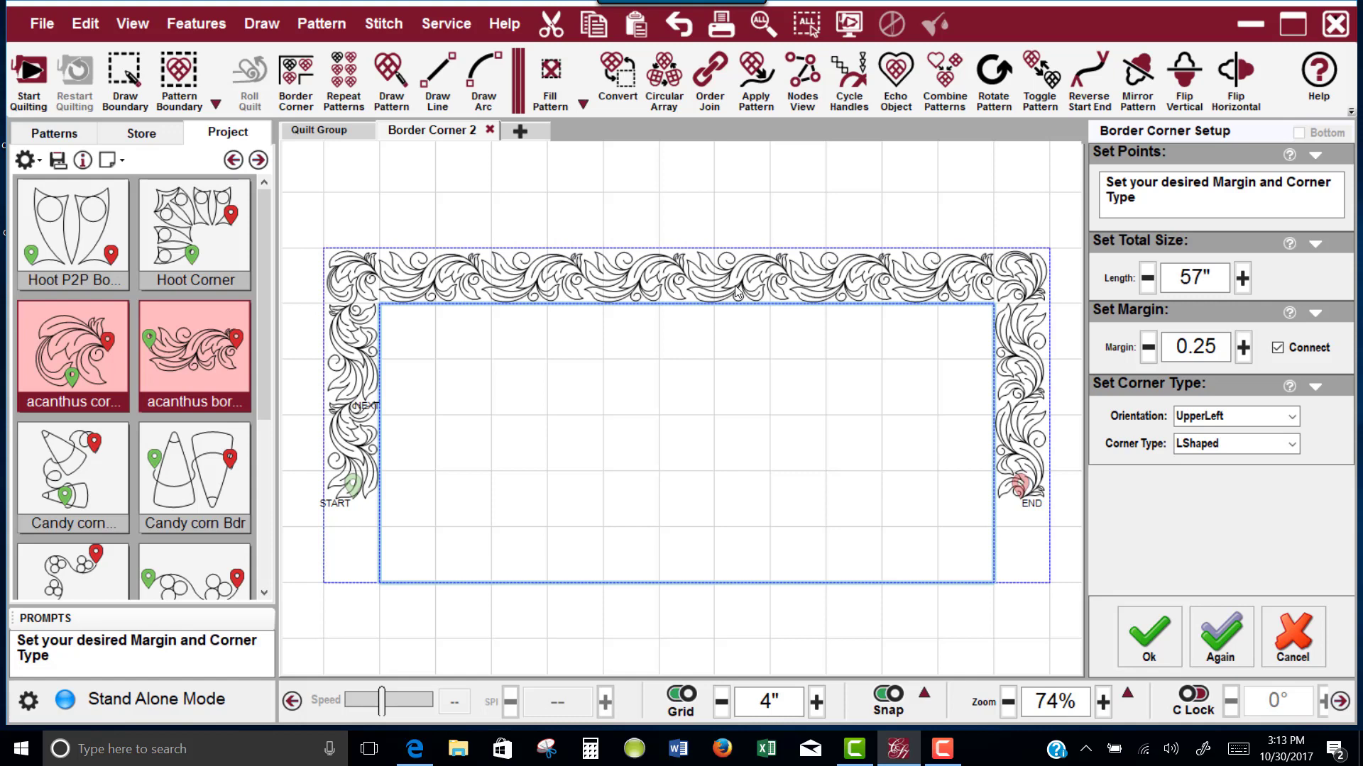
# Try the Hoot owl corner and border, then the candy corn corner and border.
pyautogui.click(176, 193)
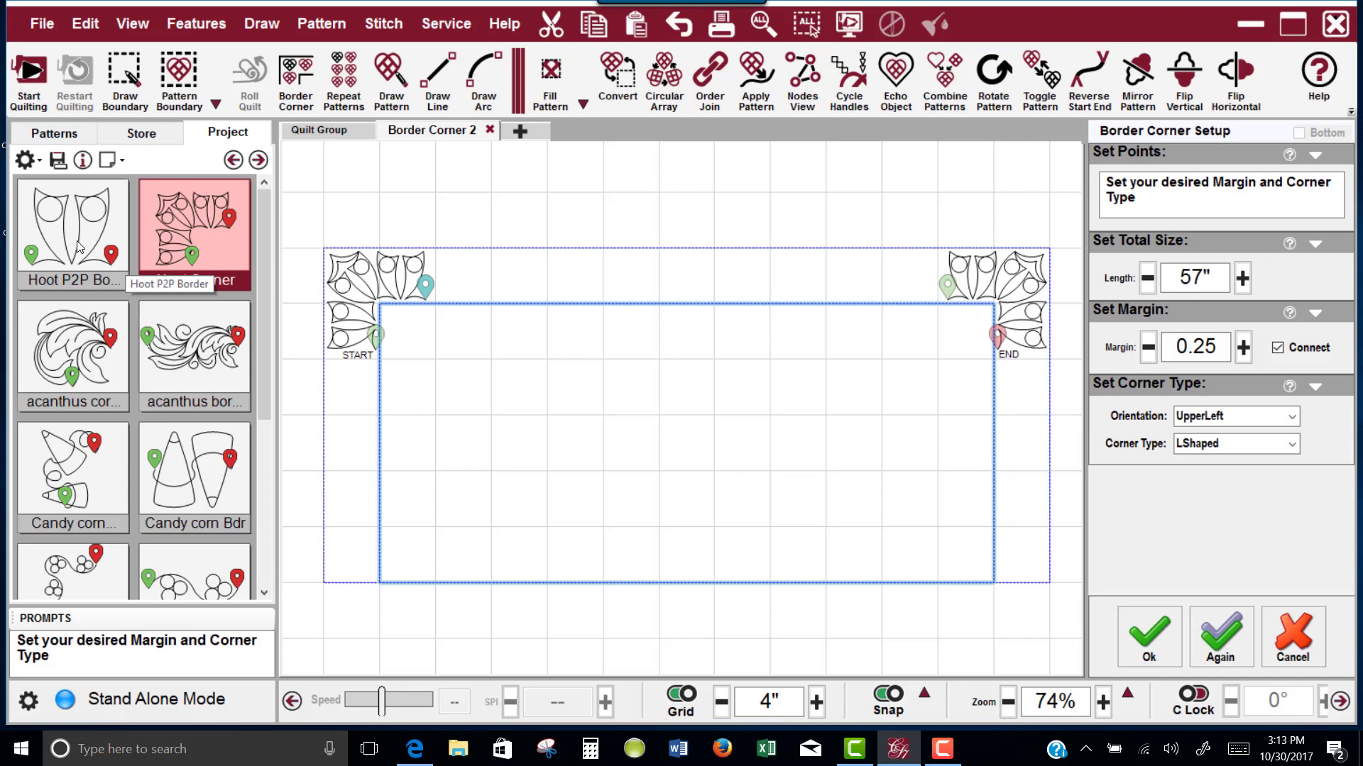
pyautogui.click(61, 193)
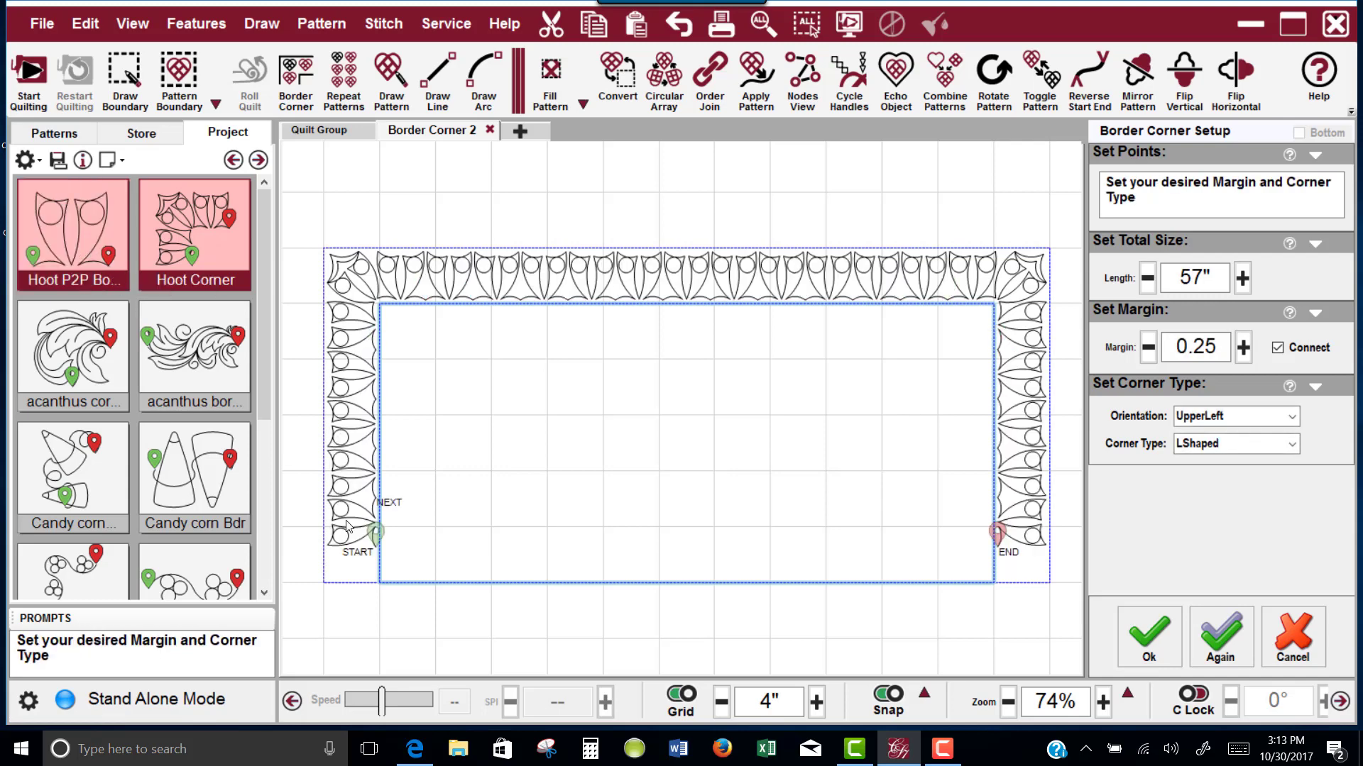
pyautogui.click(95, 482)
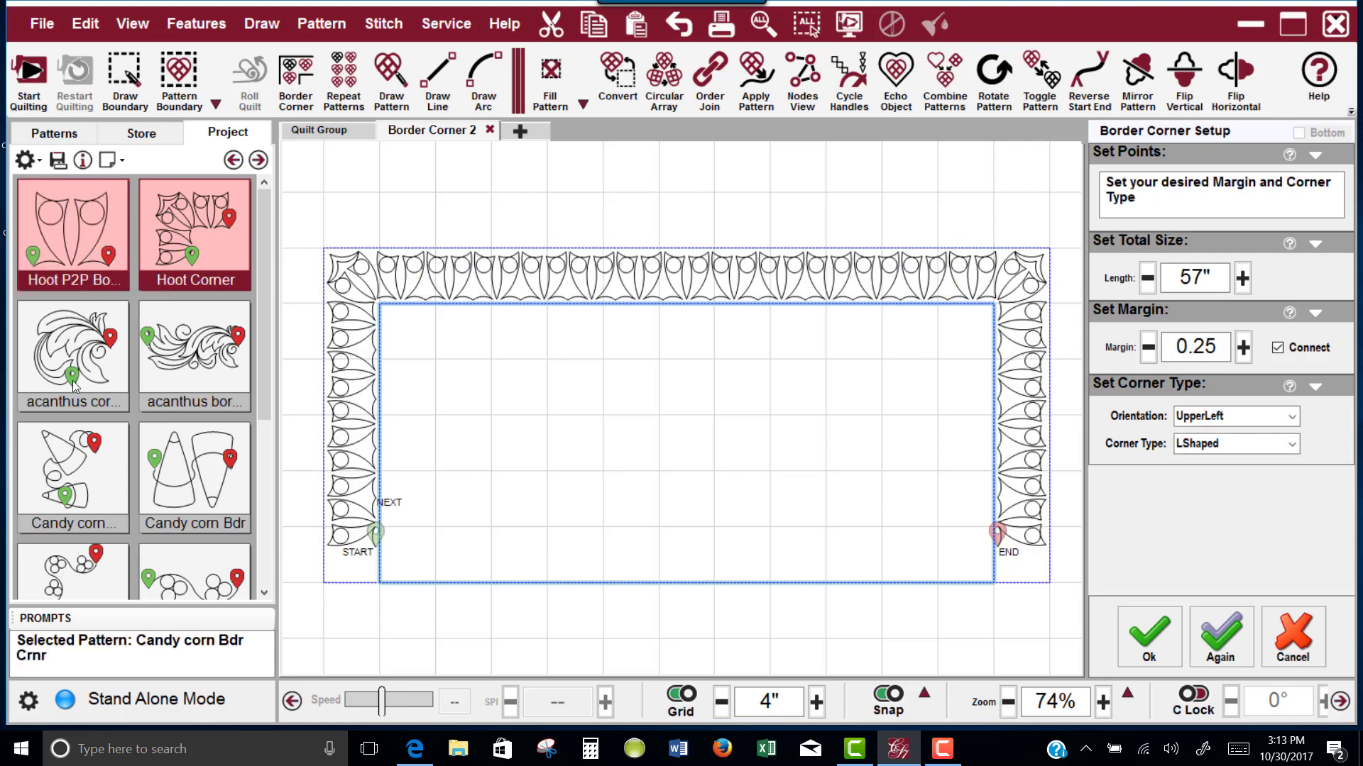
pyautogui.click(202, 492)
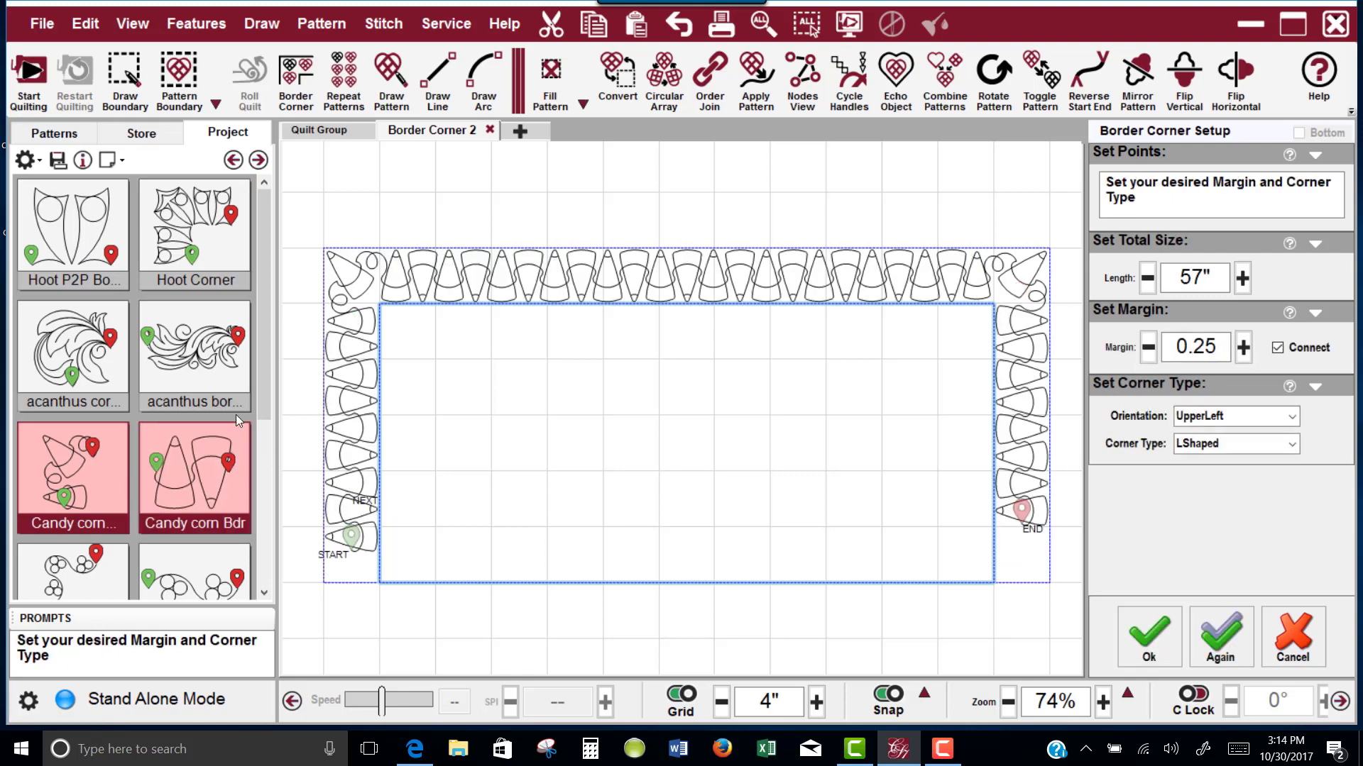
# Try the Vineyard and pumpkin corner-border sets, then switch the corners to vineyard leaf.
pyautogui.moveTo(267, 403); pyautogui.dragTo(278, 476)
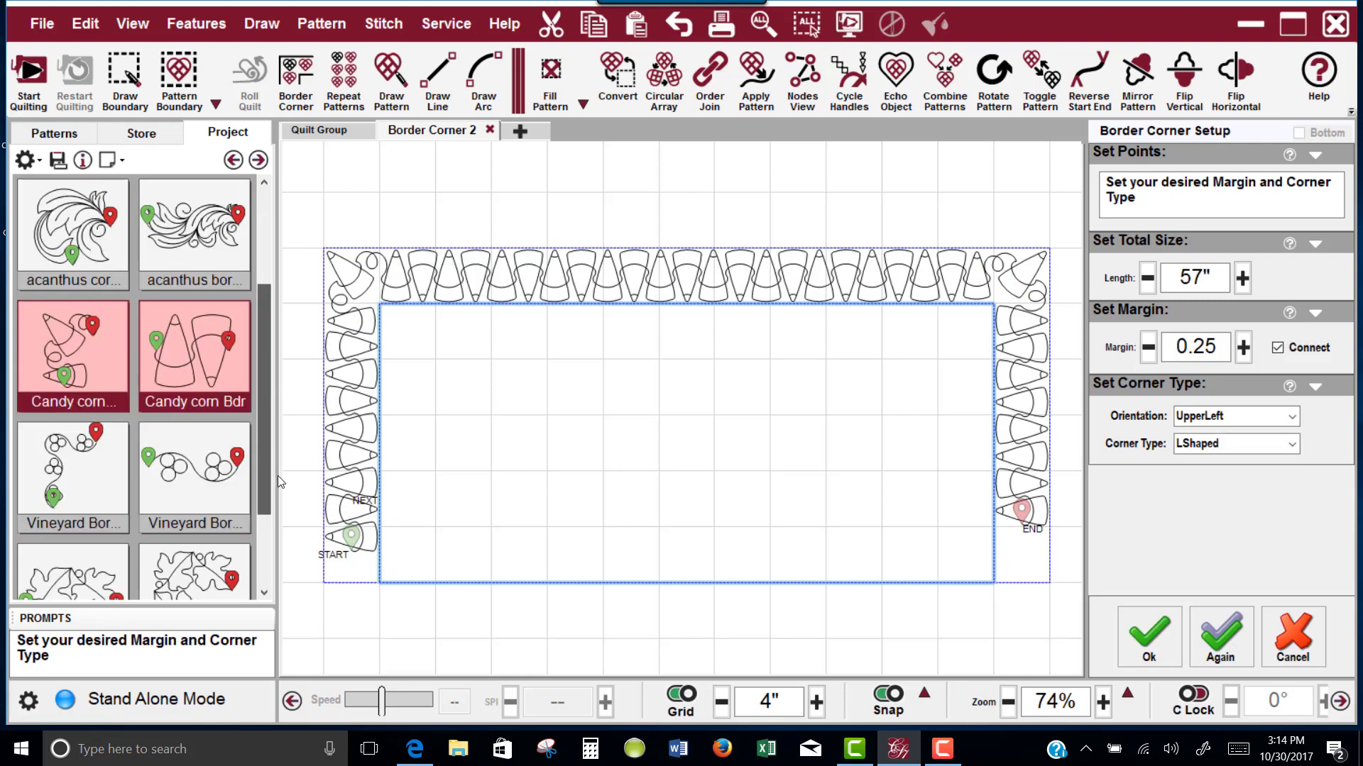
pyautogui.click(70, 501)
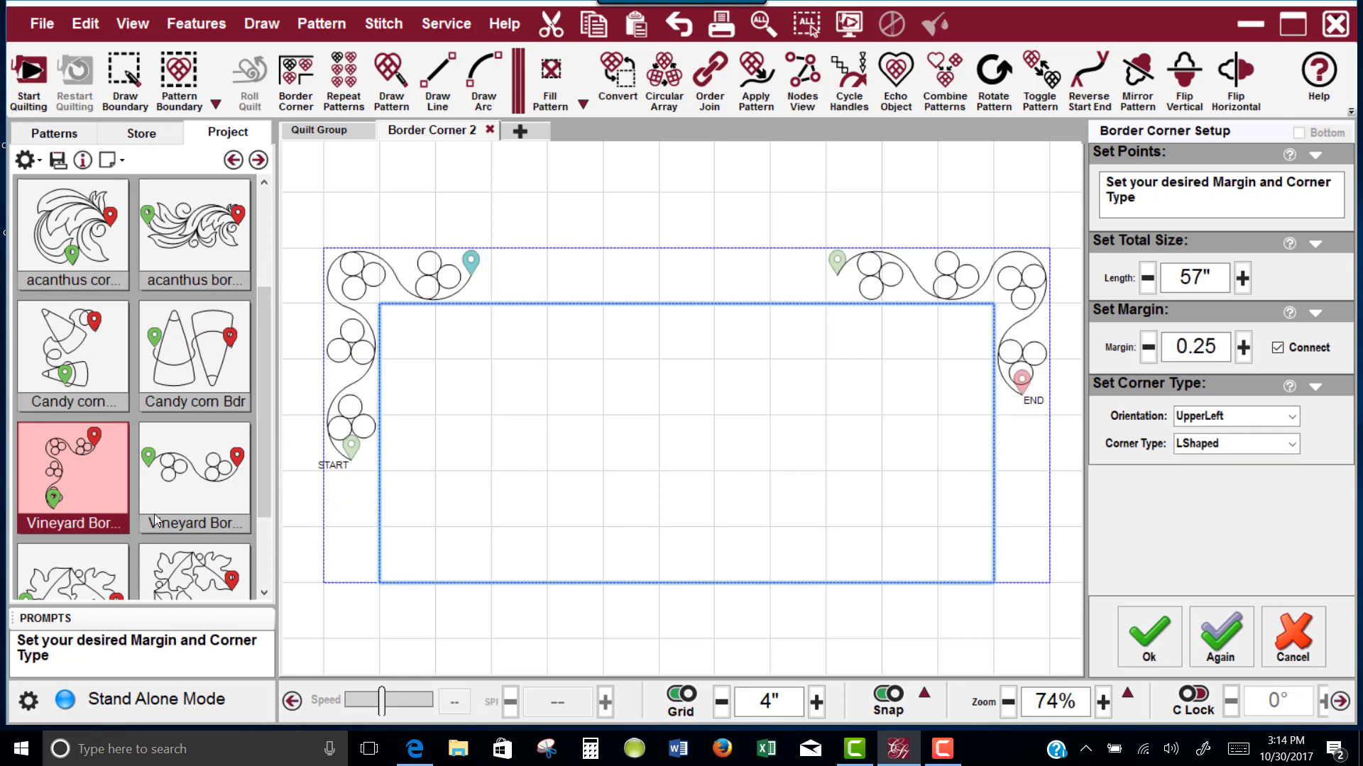
pyautogui.click(196, 474)
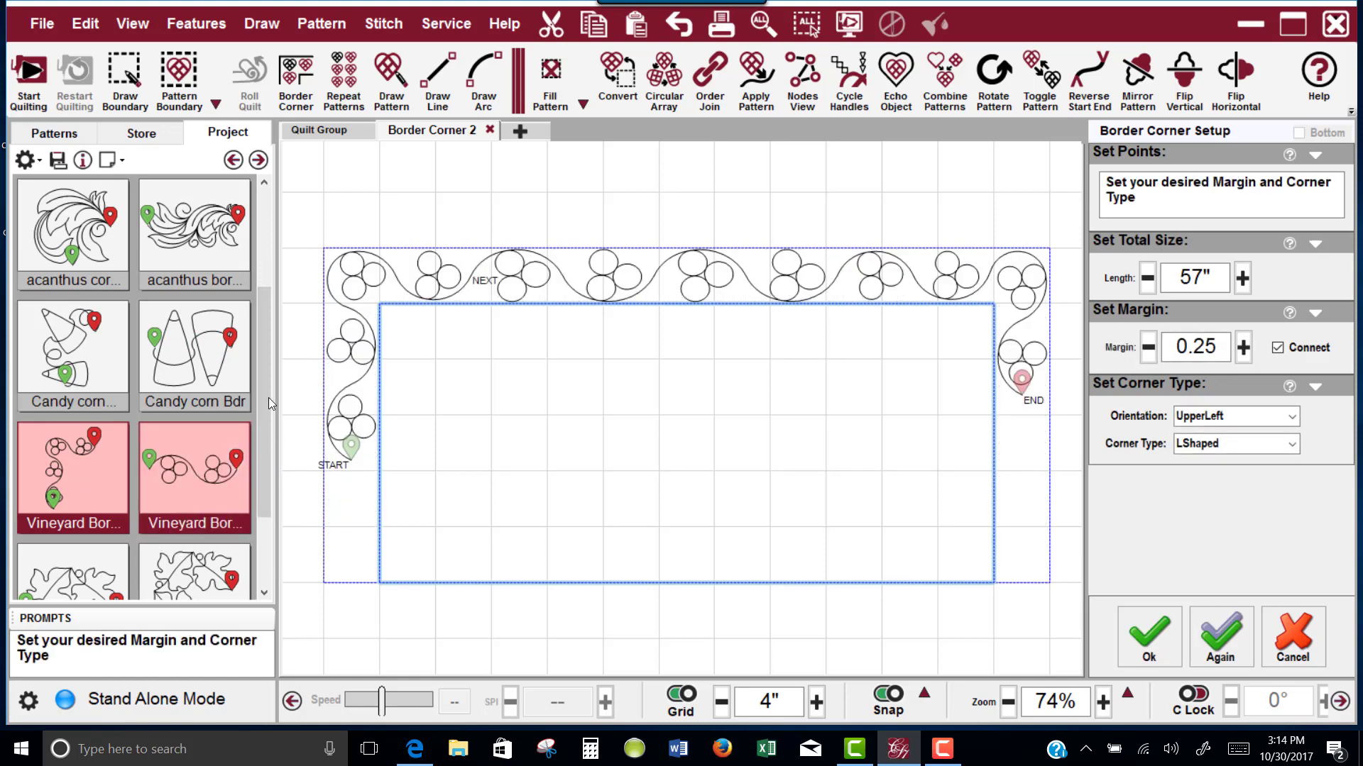
pyautogui.moveTo(262, 431); pyautogui.dragTo(263, 500)
pyautogui.click(98, 505)
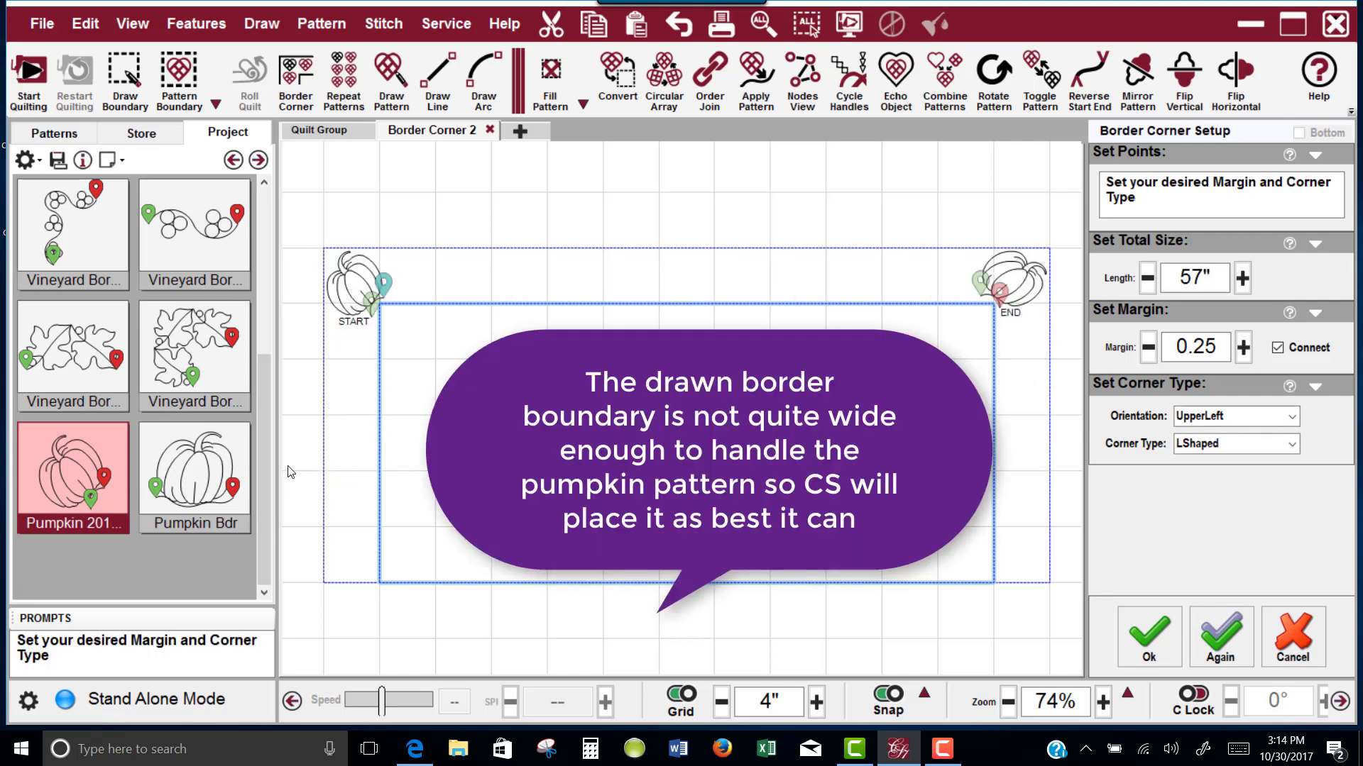
pyautogui.click(195, 474)
pyautogui.click(196, 344)
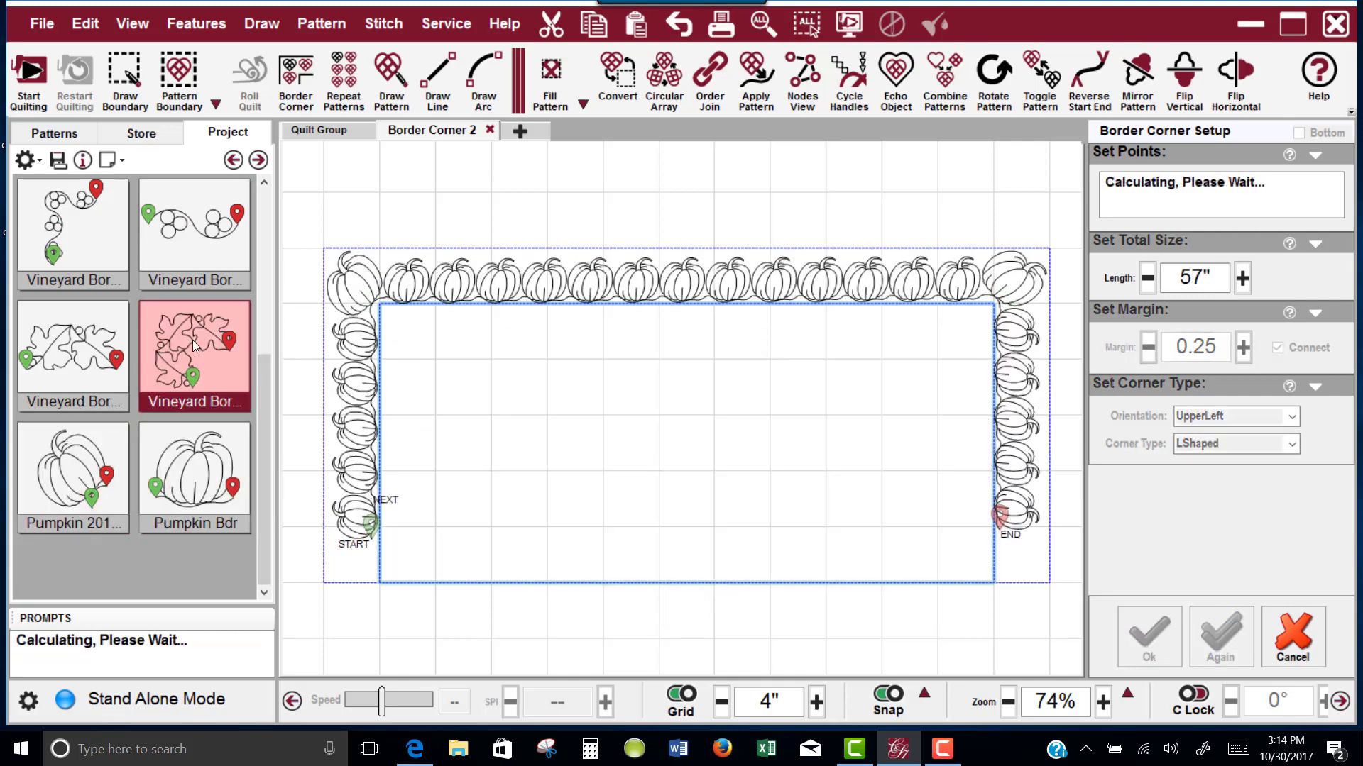
# Fill the edges with vineyard leaves, then search 'circular' and apply the circular border corner.
pyautogui.click(76, 351)
pyautogui.click(54, 132)
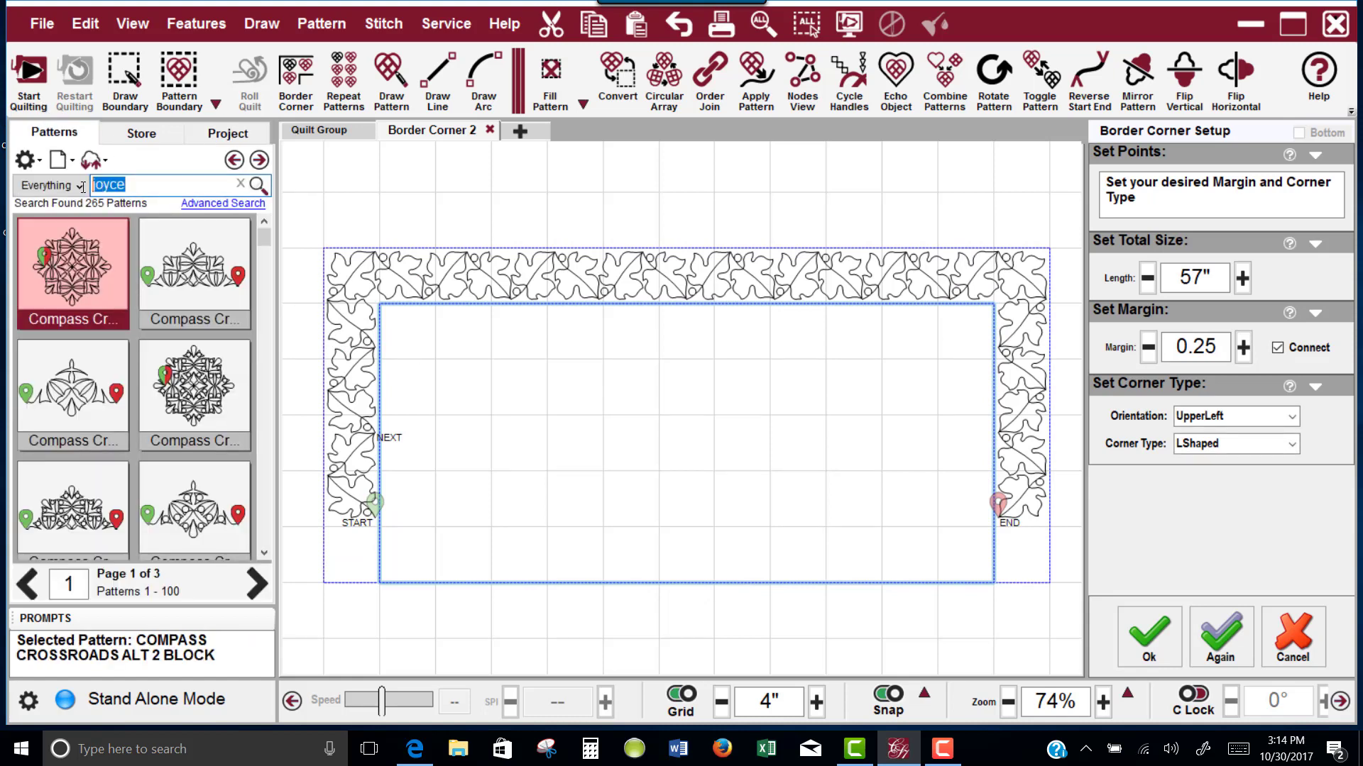
pyautogui.write('circul')
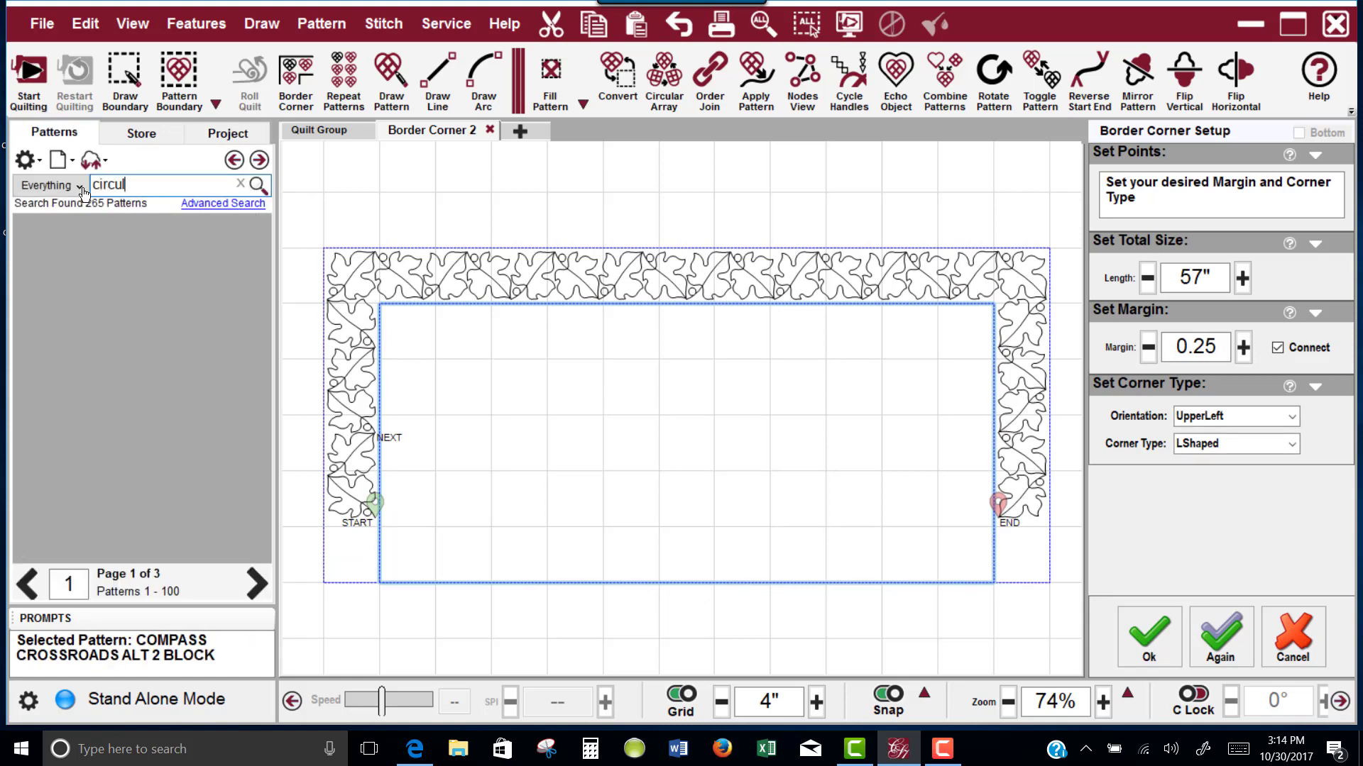
pyautogui.write('ar')
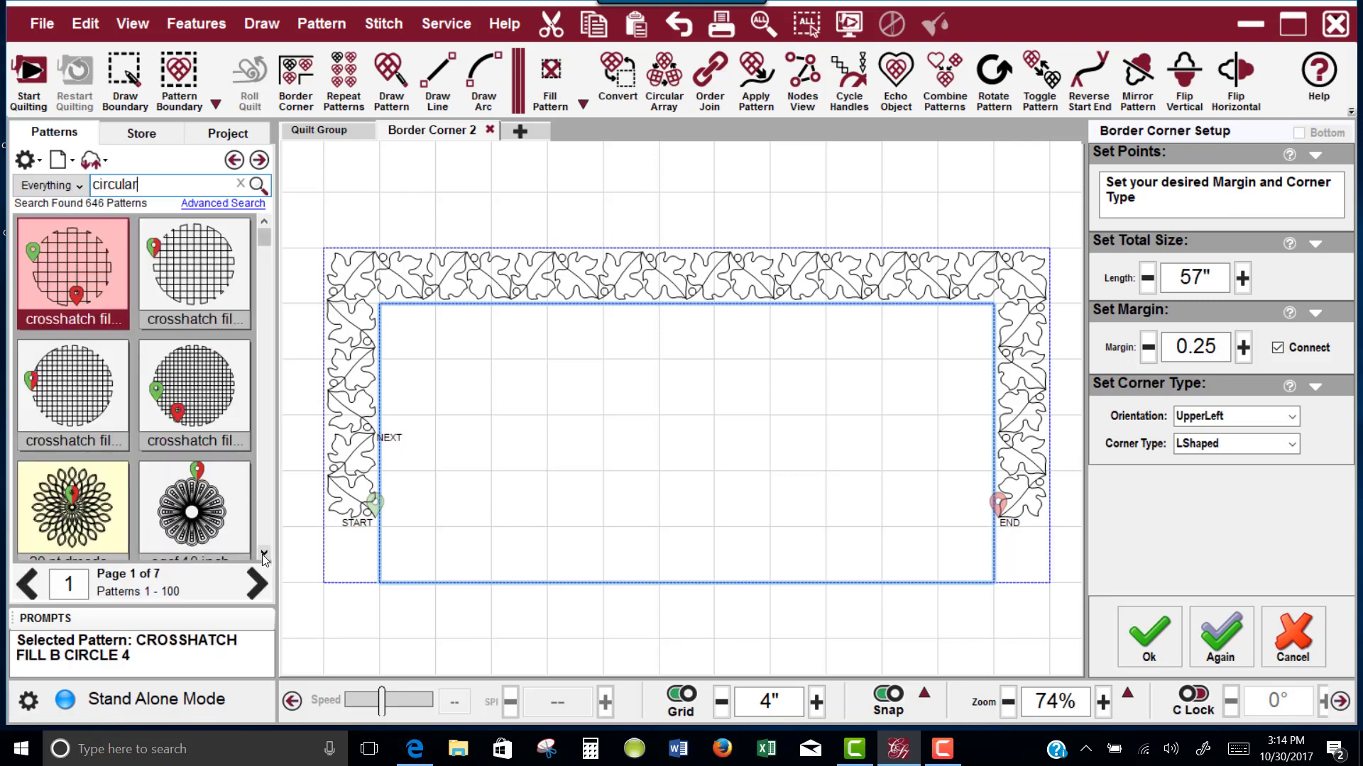
pyautogui.scroll(-4, 211, 444)
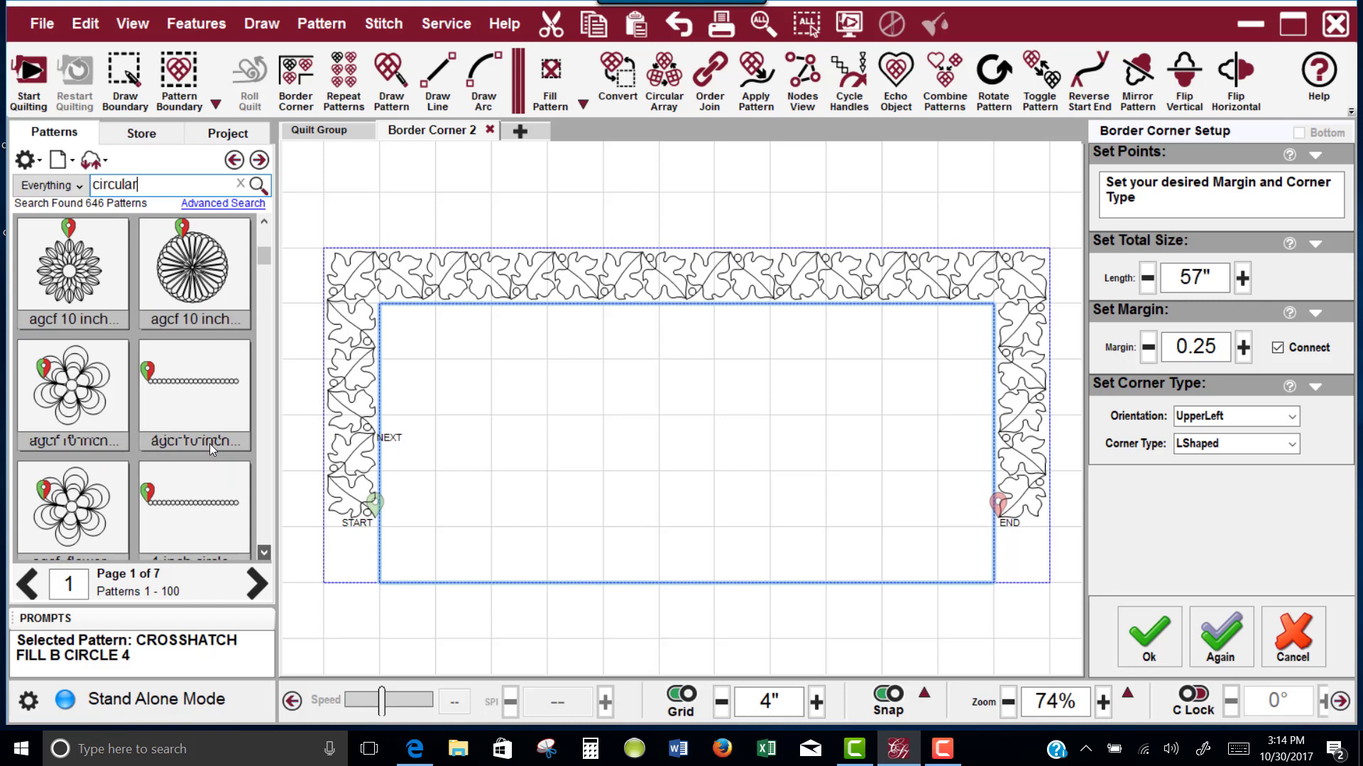
pyautogui.scroll(-5, 210, 445)
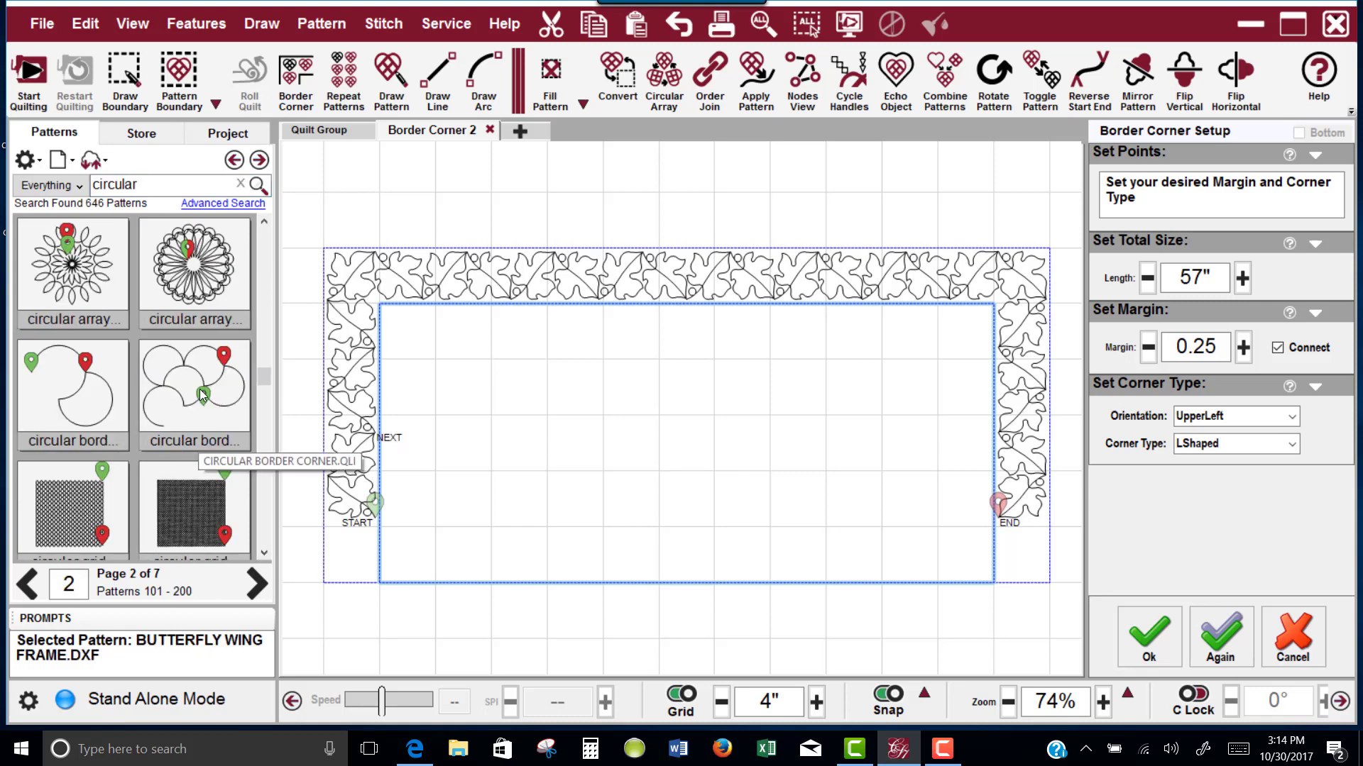
pyautogui.click(201, 394)
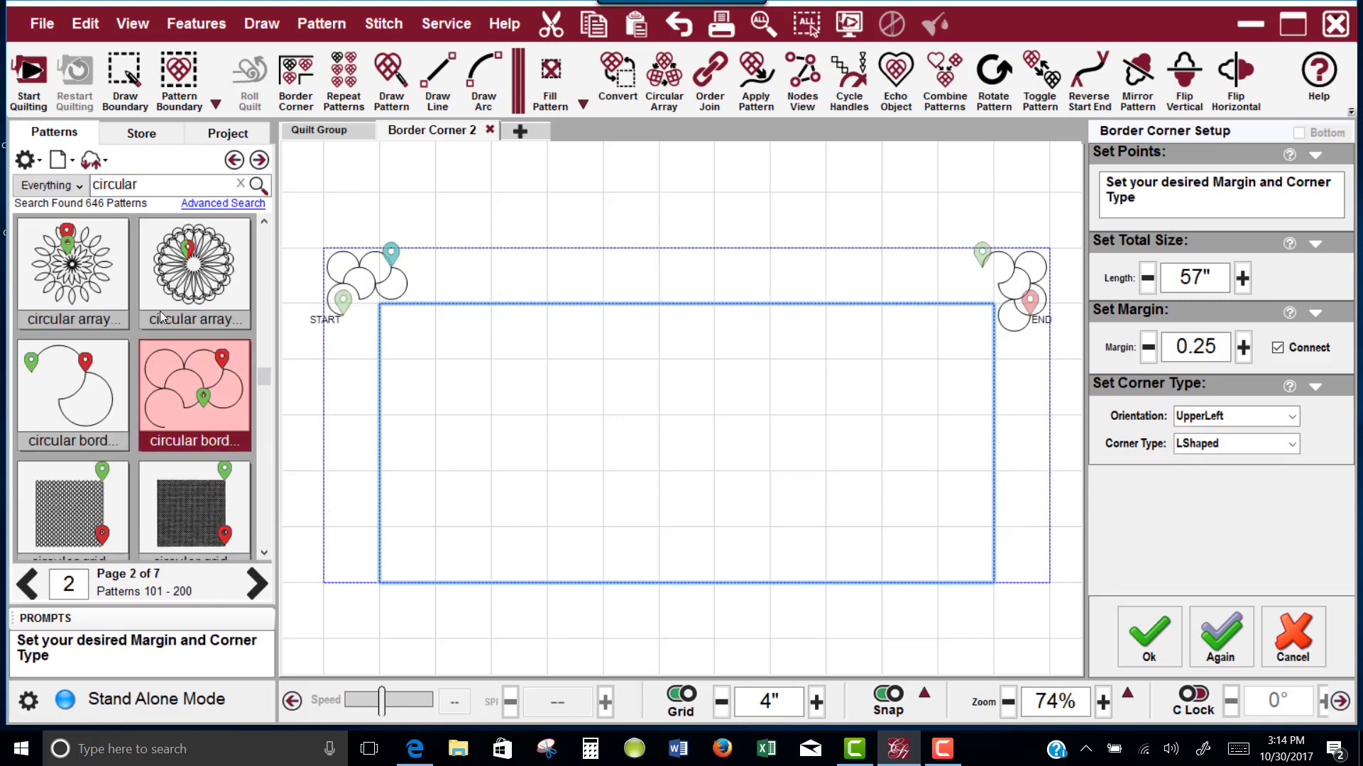
# Fill the edges with the circular border repeat and confirm Border Corner Setup with Ok.
pyautogui.click(63, 399)
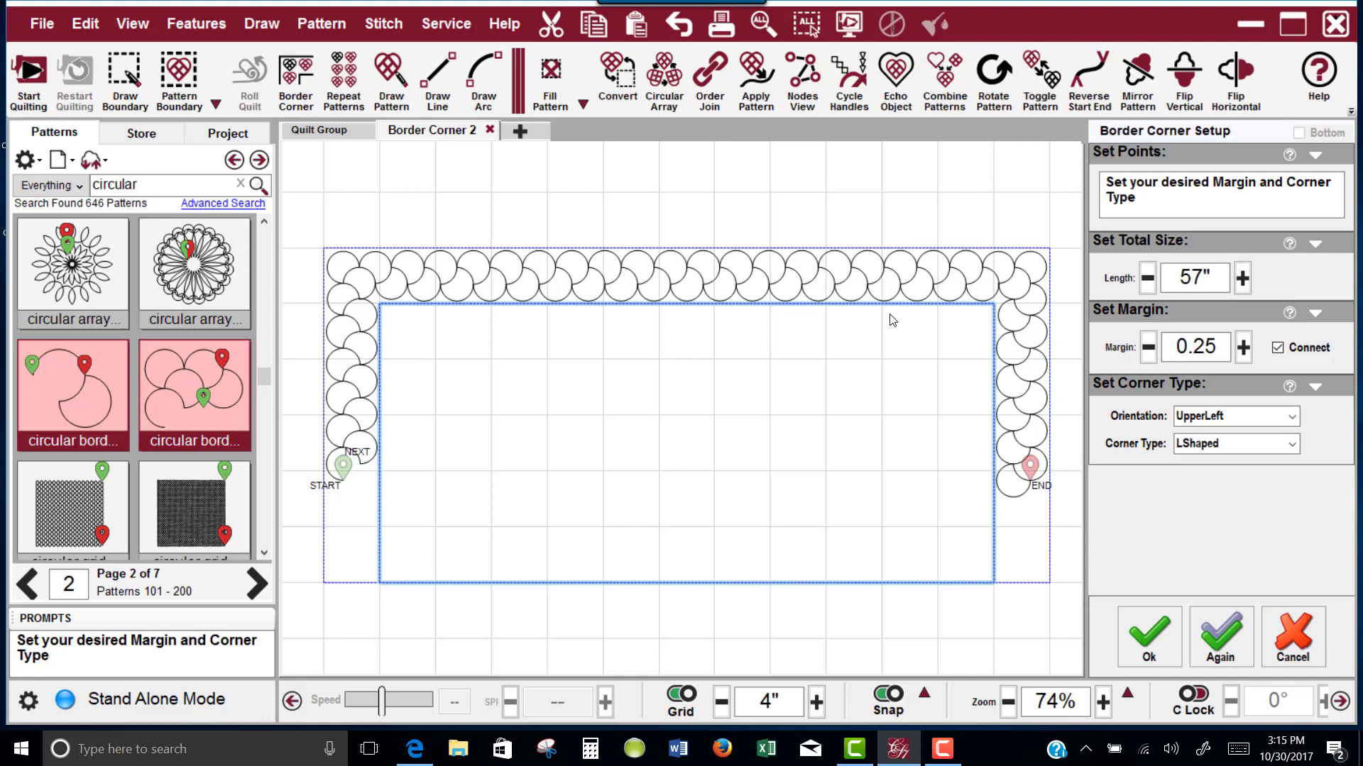
pyautogui.click(1136, 633)
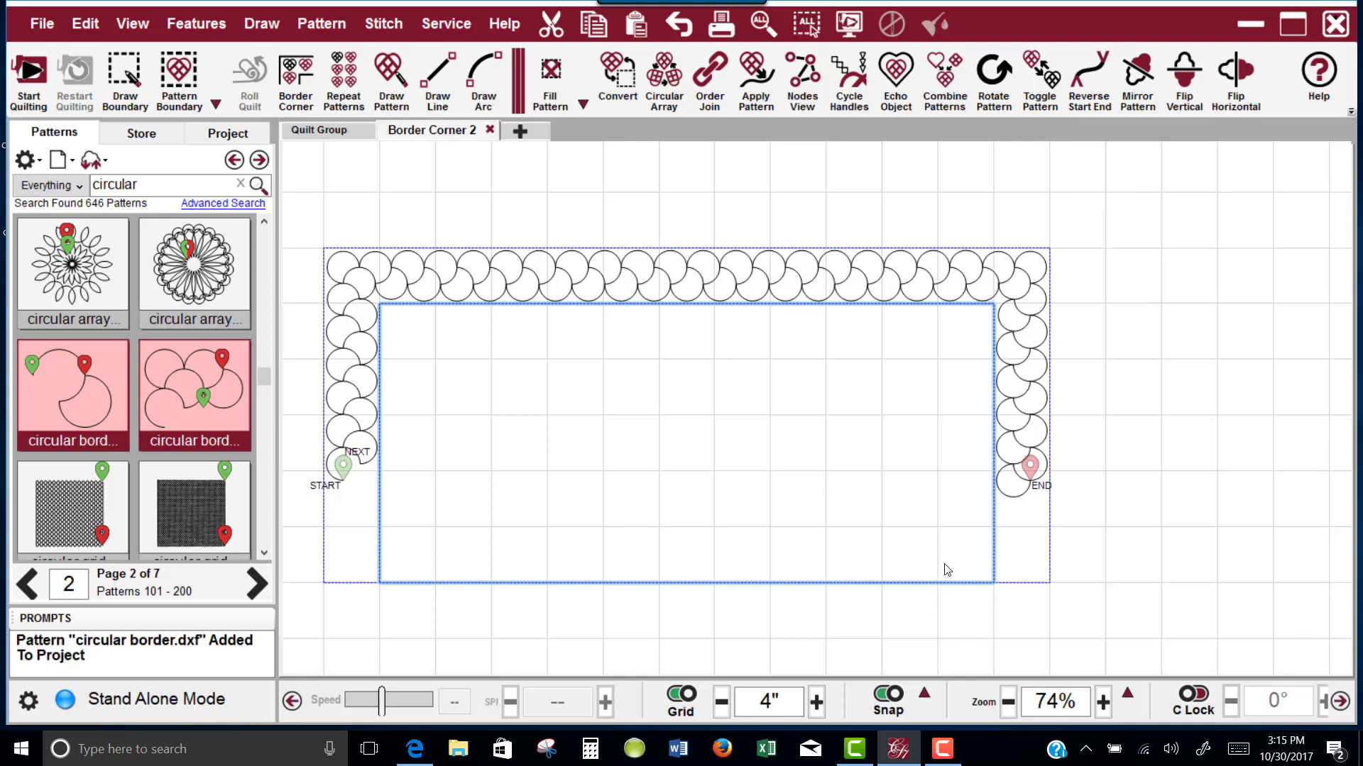